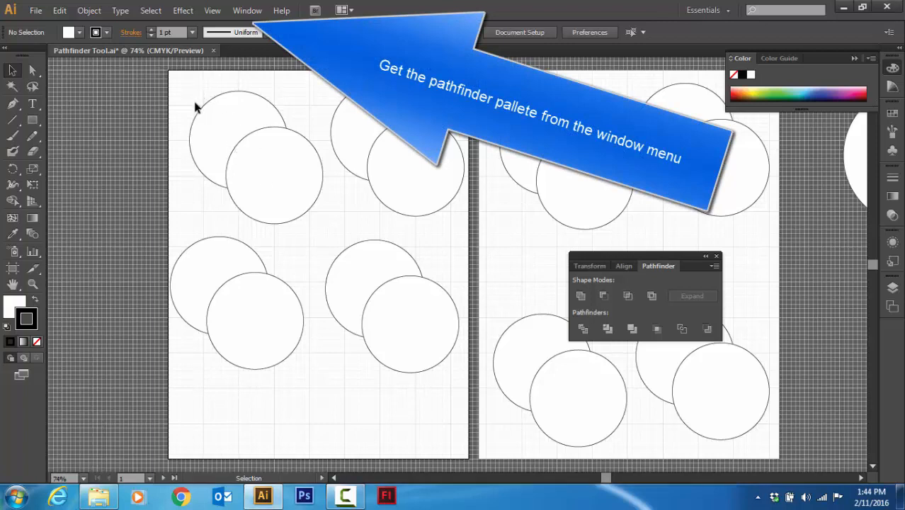
# - Unite the two overlapping circles at the upper left of the first artboard into one shape
pyautogui.moveTo(194, 95); pyautogui.dragTo(276, 196)
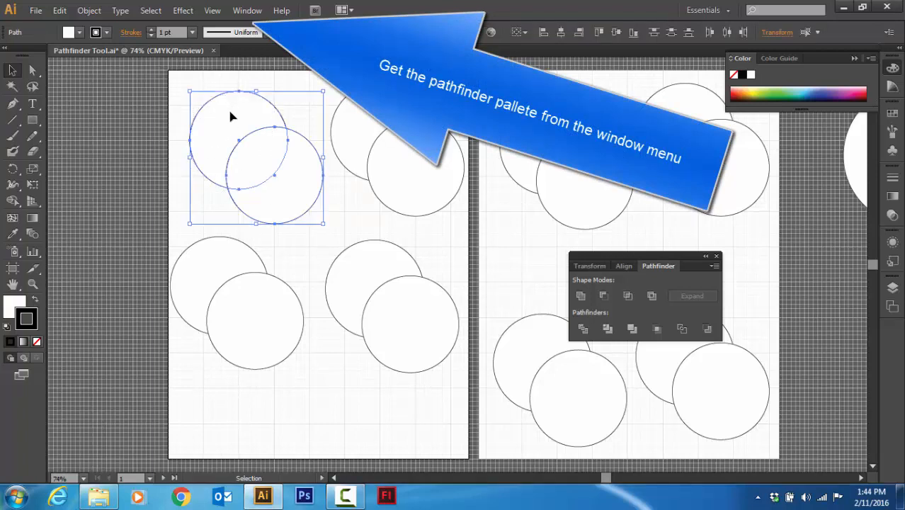
pyautogui.click(581, 297)
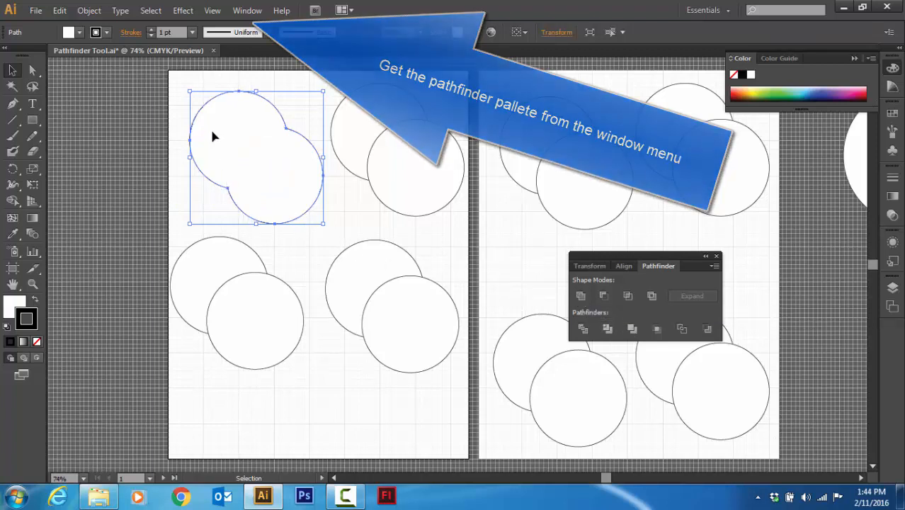
pyautogui.click(365, 208)
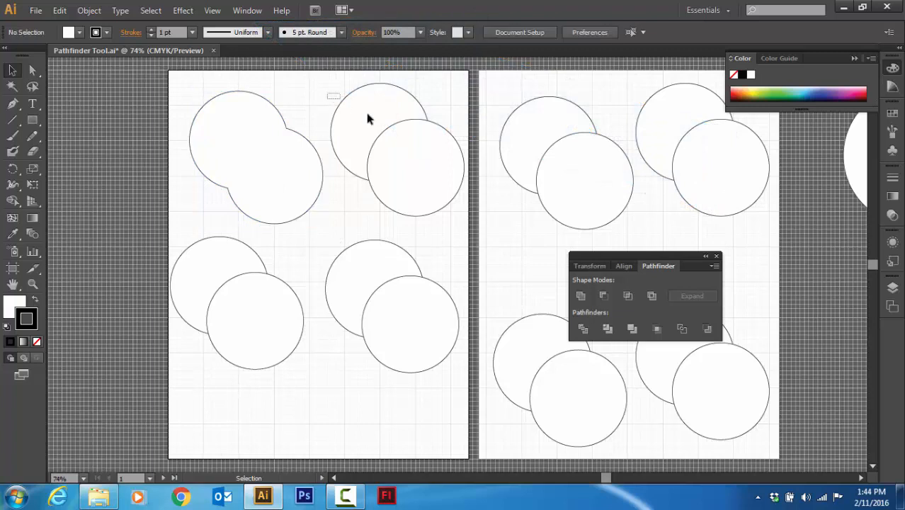
# - Apply Minus Front to the upper-right circle pair on the first artboard to cut a crescent
pyautogui.moveTo(368, 119); pyautogui.dragTo(408, 149)
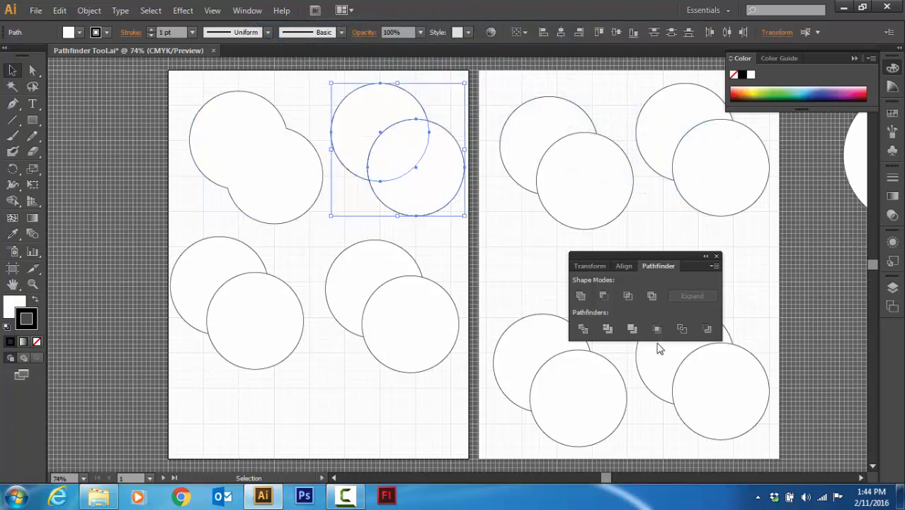
pyautogui.click(606, 298)
pyautogui.click(413, 203)
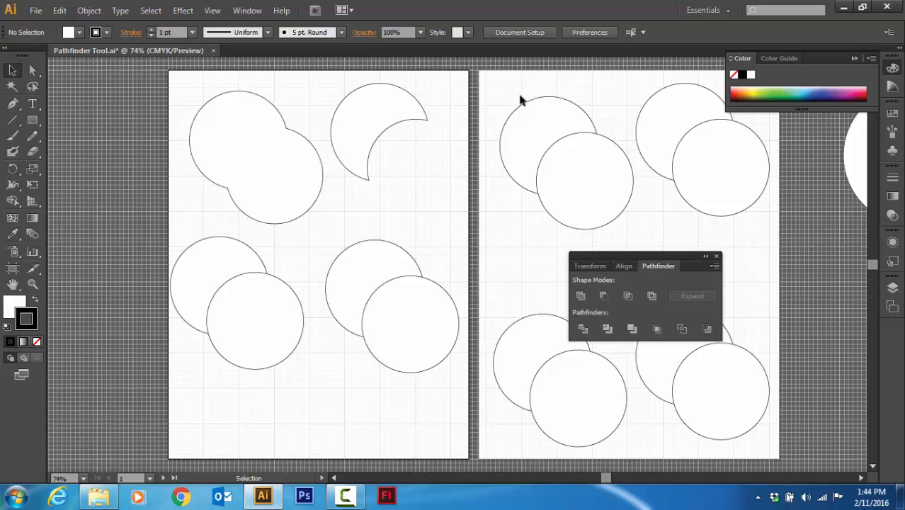
# - Intersect the upper-left circle pair on the second artboard and move the leaf shape toward the artboard's upper-left corner
pyautogui.moveTo(521, 95); pyautogui.dragTo(590, 206)
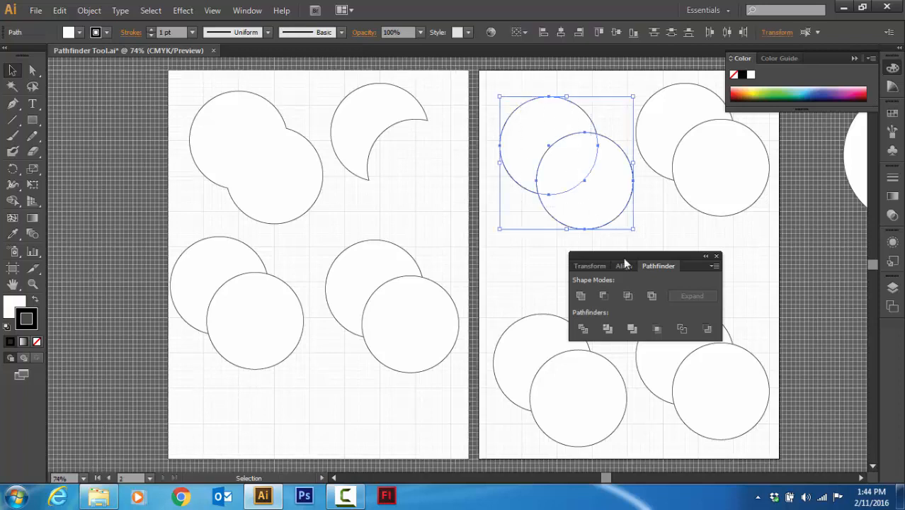
pyautogui.click(628, 296)
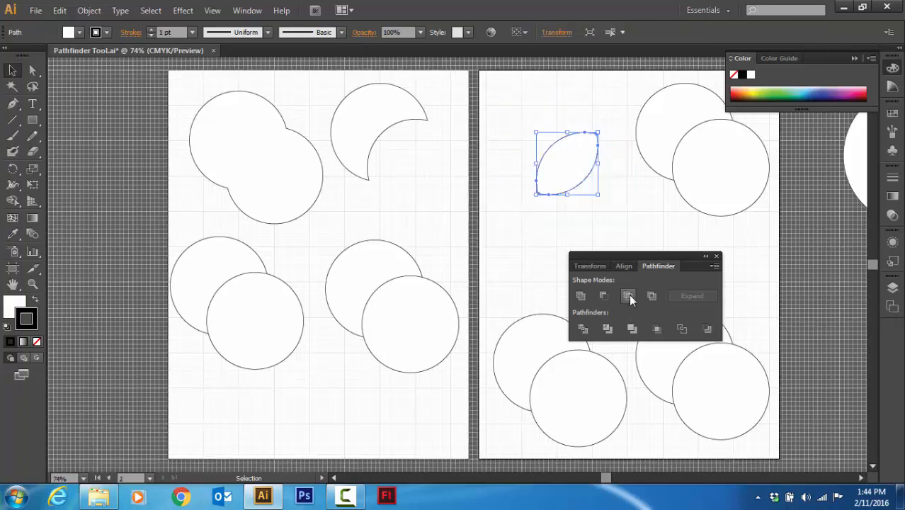
pyautogui.moveTo(576, 176); pyautogui.dragTo(536, 129)
# - Apply Exclude to the upper-right circle pair on the second artboard
pyautogui.moveTo(623, 106); pyautogui.dragTo(714, 178)
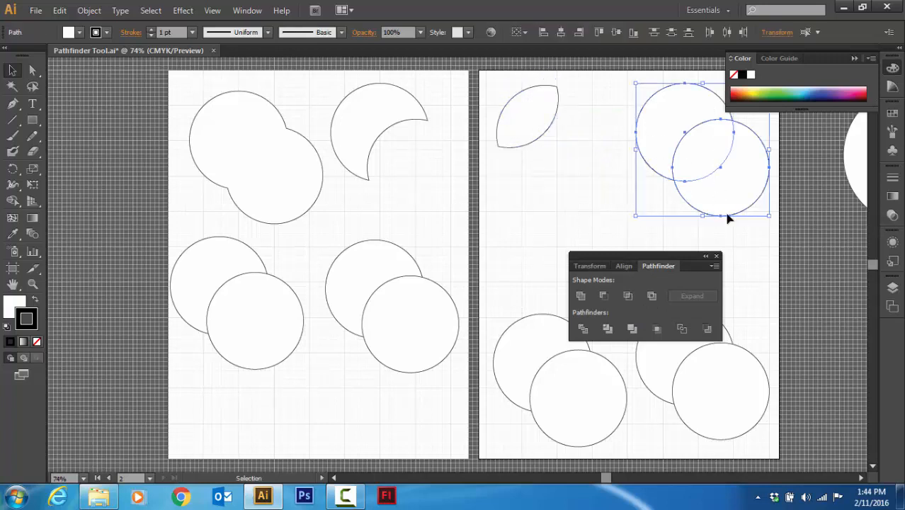
pyautogui.click(653, 298)
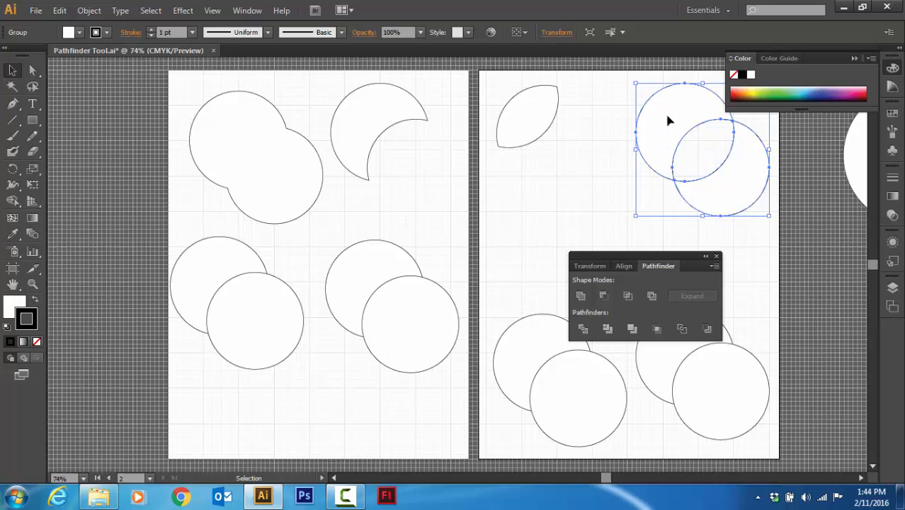
pyautogui.click(612, 196)
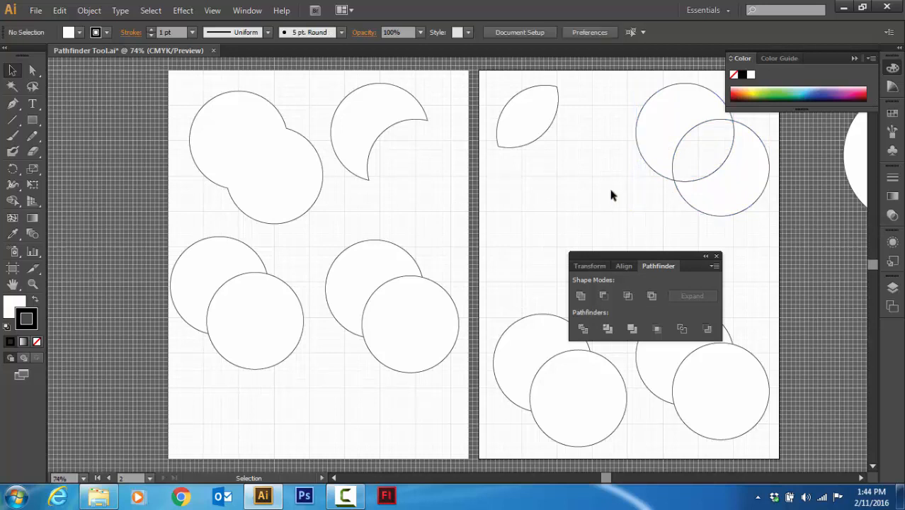
# - Give the lower-right crescent of the excluded circle pair an orange fill and a black stroke
pyautogui.click(37, 71)
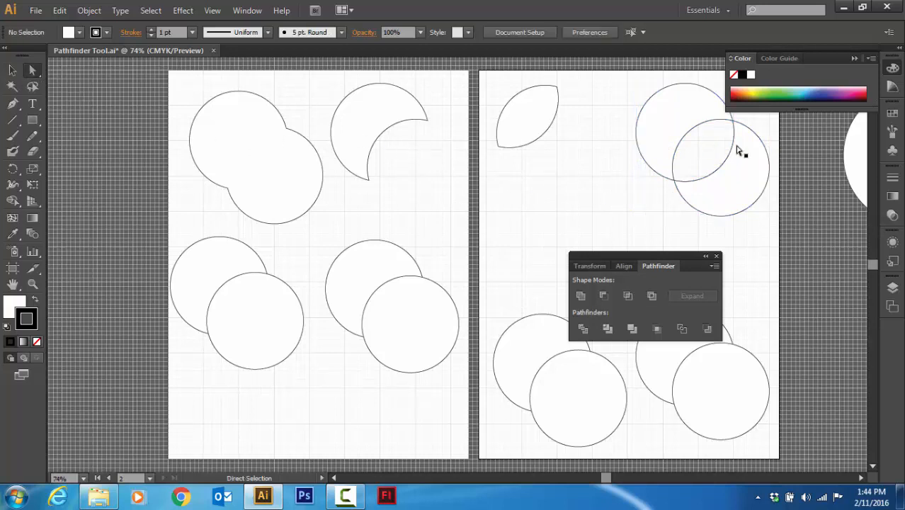
pyautogui.click(742, 188)
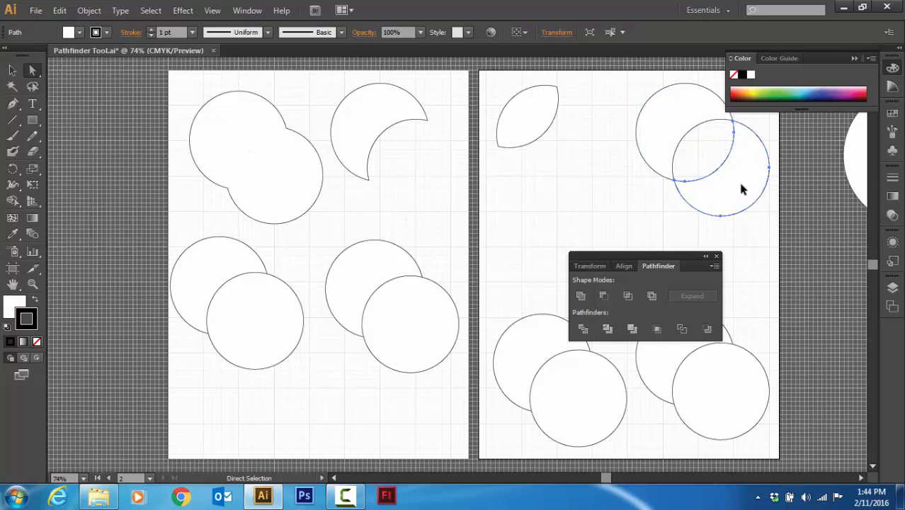
pyautogui.click(738, 90)
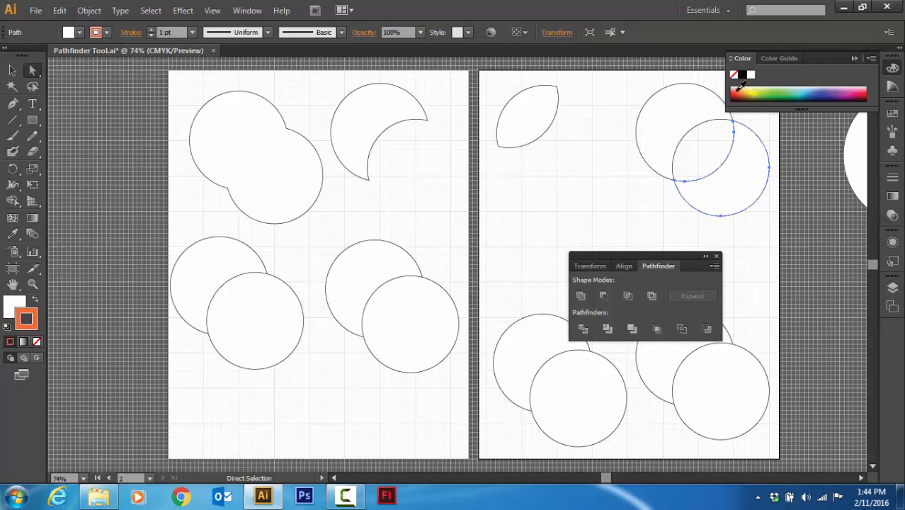
pyautogui.click(34, 299)
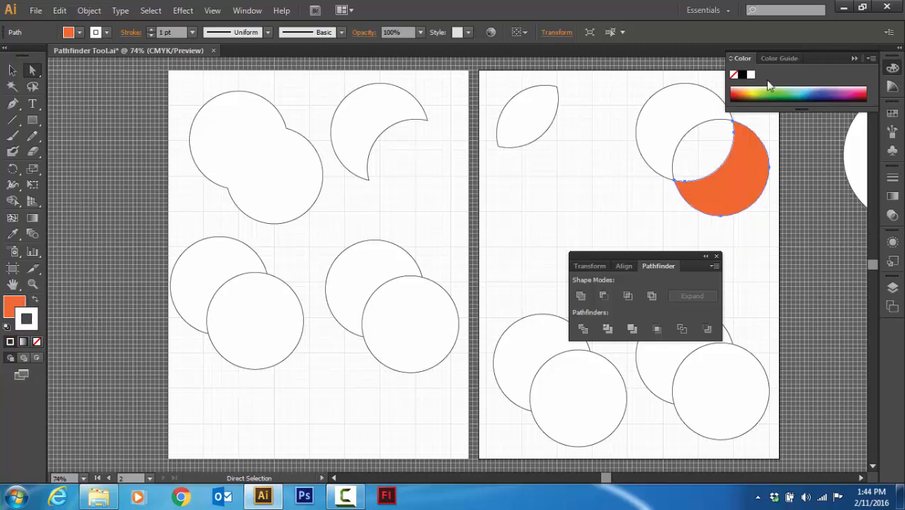
pyautogui.press('x')
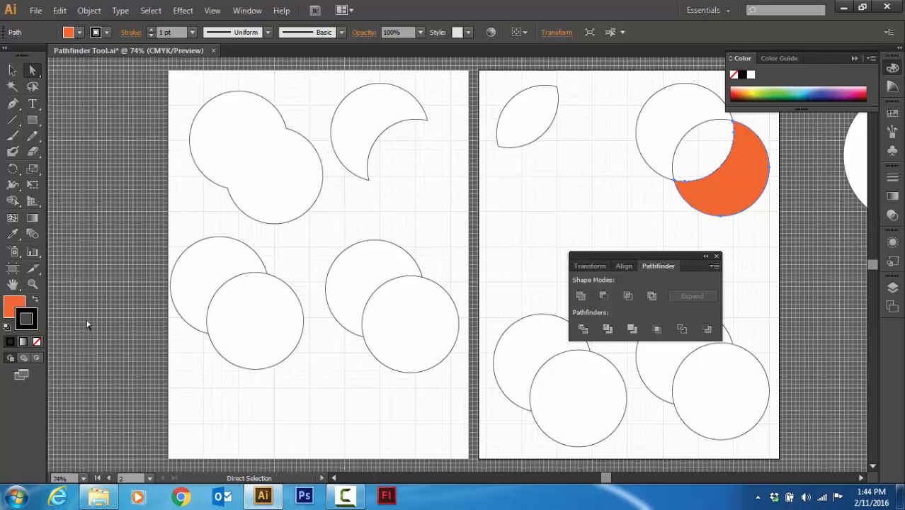
pyautogui.click(14, 303)
# - Move the orange crescent slightly down and away from the white one, and shift the whole group slightly left
pyautogui.moveTo(734, 196); pyautogui.dragTo(746, 216)
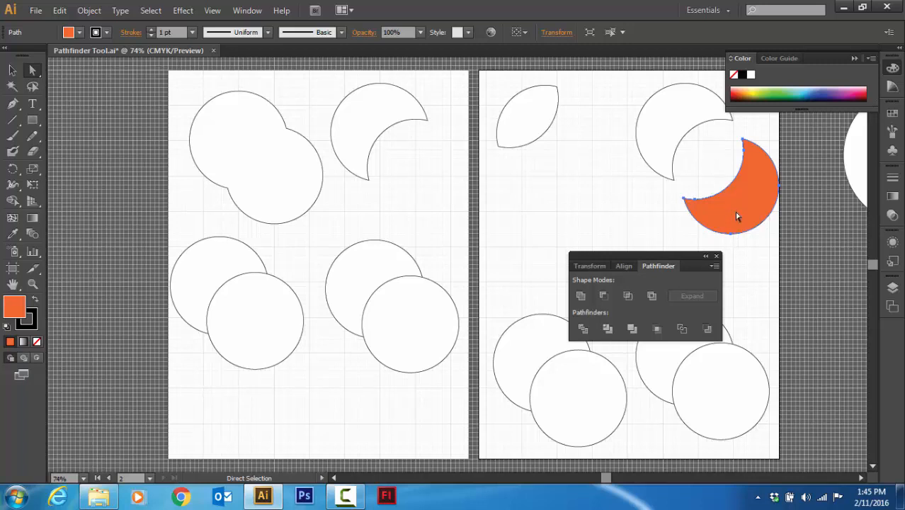
pyautogui.click(12, 70)
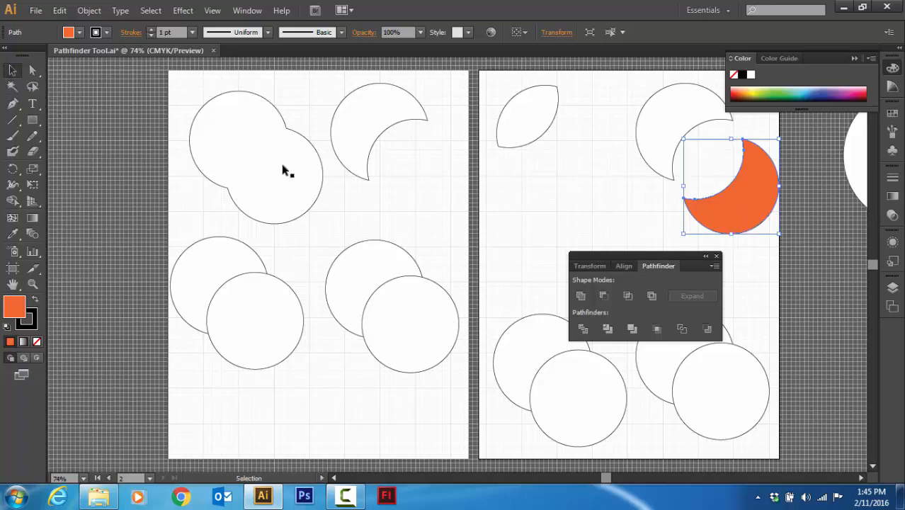
pyautogui.click(621, 209)
pyautogui.moveTo(656, 149)
pyautogui.mouseDown()
pyautogui.moveTo(623, 159)
pyautogui.moveTo(652, 140)
pyautogui.mouseUp()
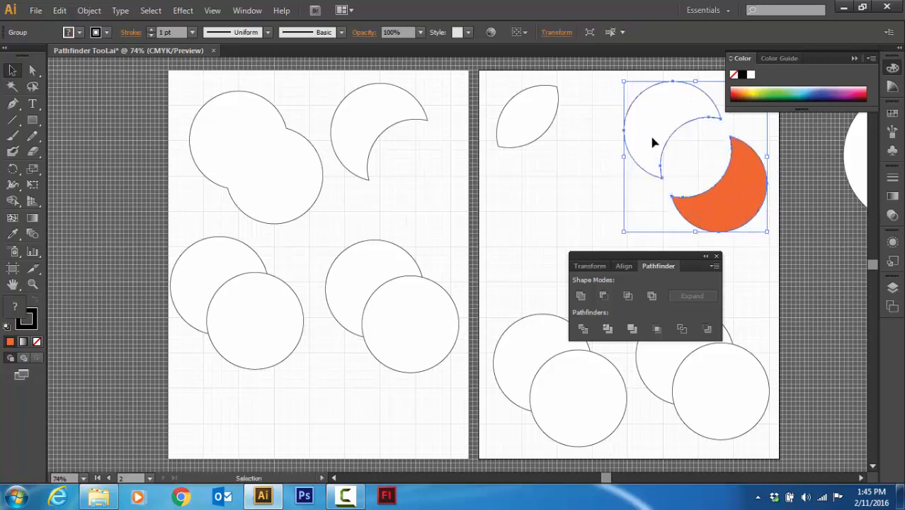
# - Try moving only the white crescent of the excluded group away from the orange one, and undo that move
pyautogui.press('ctrl')
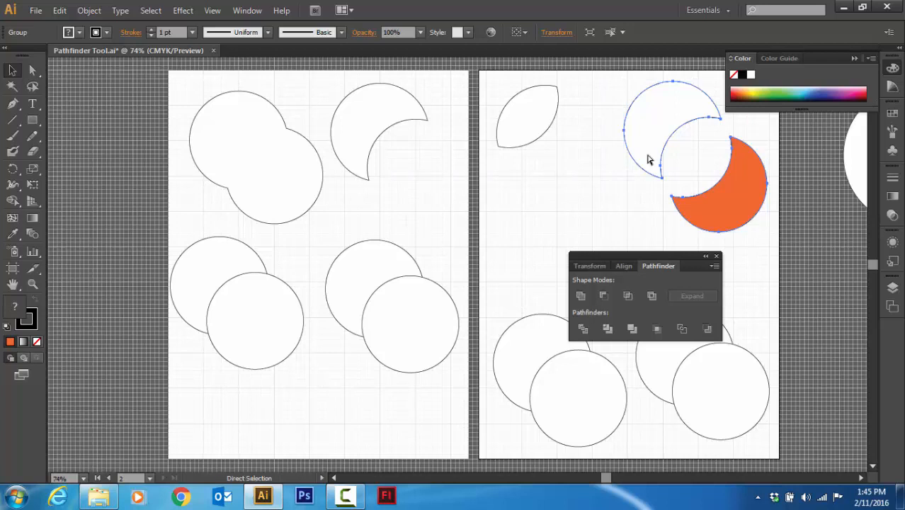
pyautogui.click(592, 177)
pyautogui.moveTo(639, 140)
pyautogui.mouseDown()
pyautogui.moveTo(609, 156)
pyautogui.moveTo(643, 133)
pyautogui.mouseUp()
pyautogui.press('ctrl')
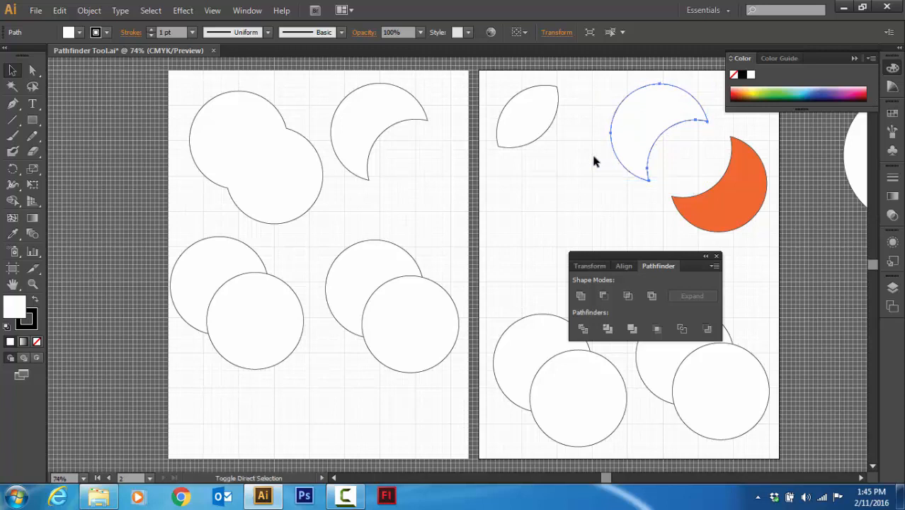
pyautogui.hotkey('ctrl', 'z')
pyautogui.hotkey('ctrl', 'z')
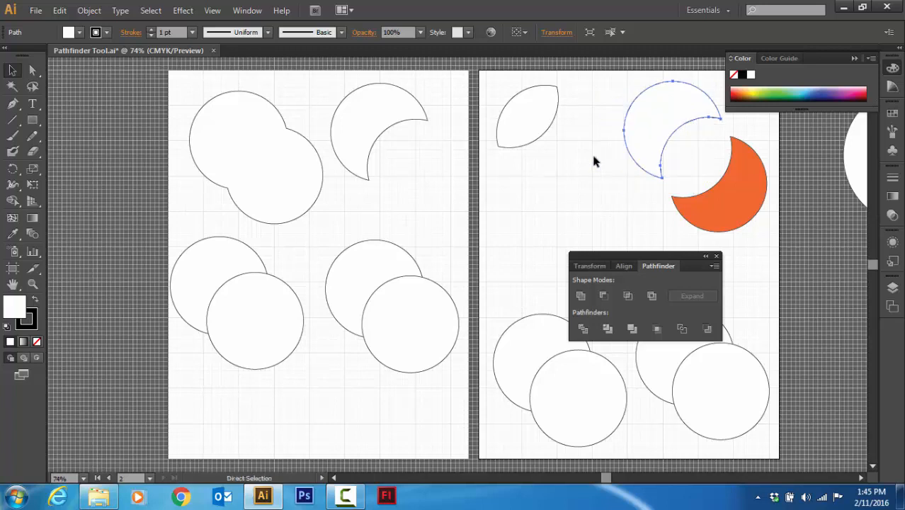
pyautogui.click(567, 207)
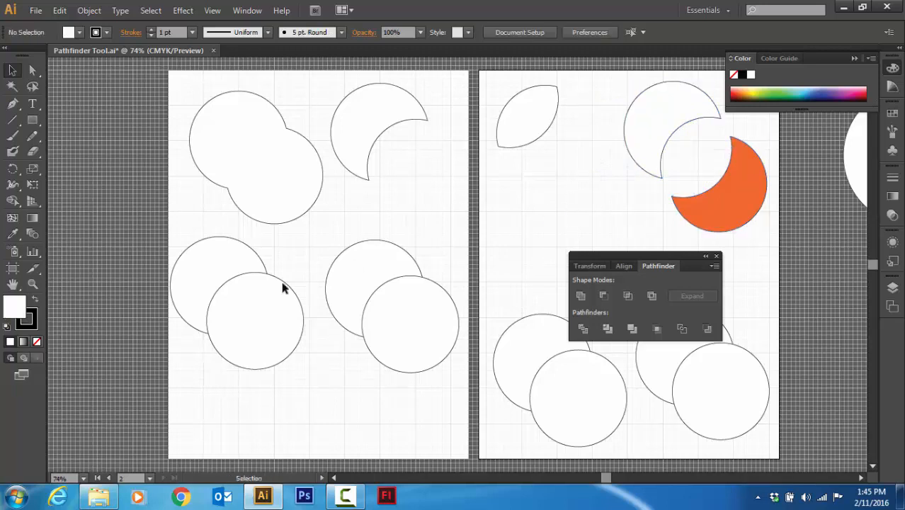
# - Divide the lower-left circle pair on the first artboard with the Pathfinder
pyautogui.moveTo(172, 248); pyautogui.dragTo(236, 343)
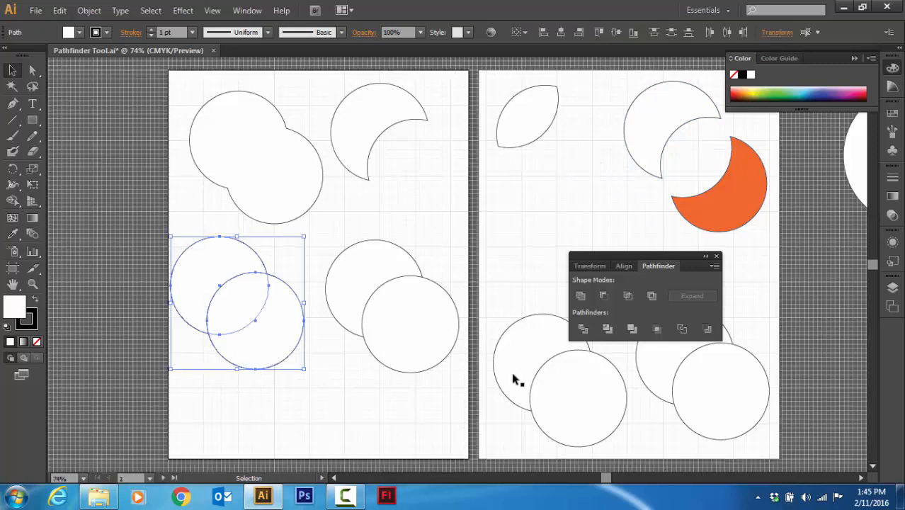
pyautogui.click(582, 330)
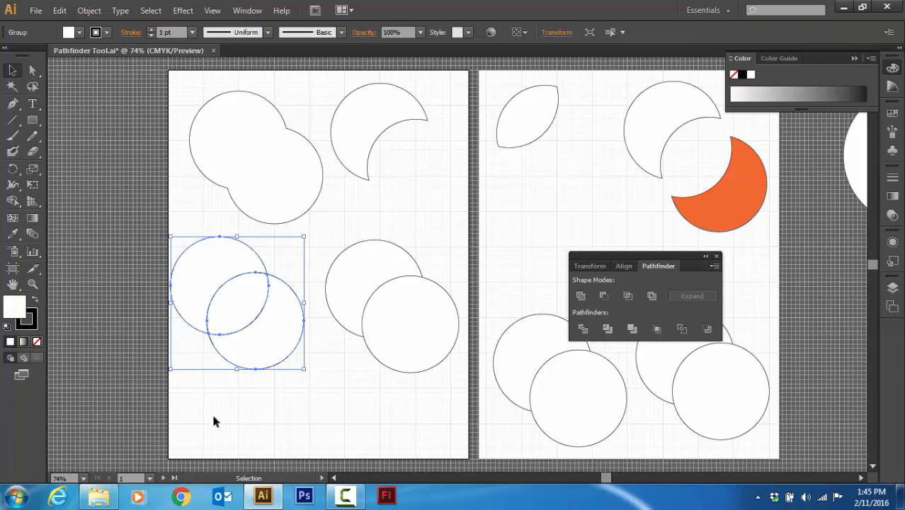
pyautogui.click(256, 413)
# - Fill the overlap piece of the divided circles black and shift the whole group slightly up and right
pyautogui.click(32, 70)
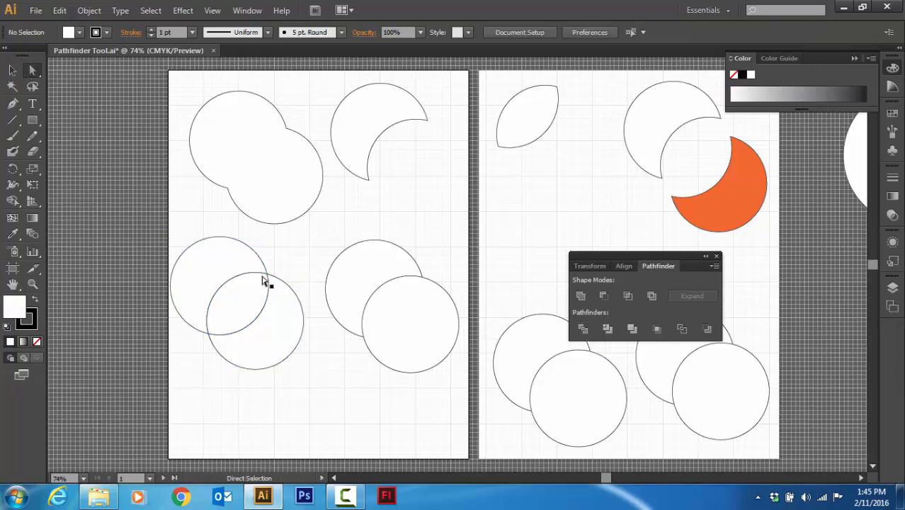
pyautogui.click(248, 303)
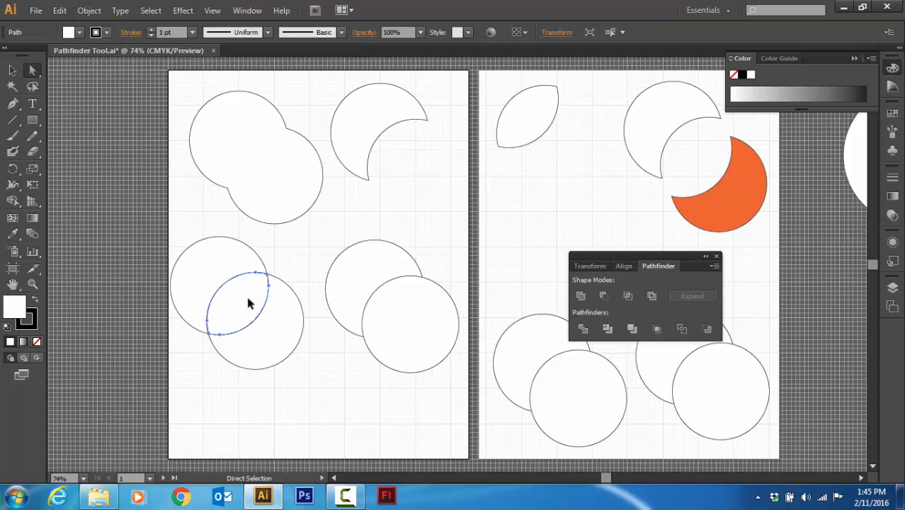
pyautogui.click(743, 75)
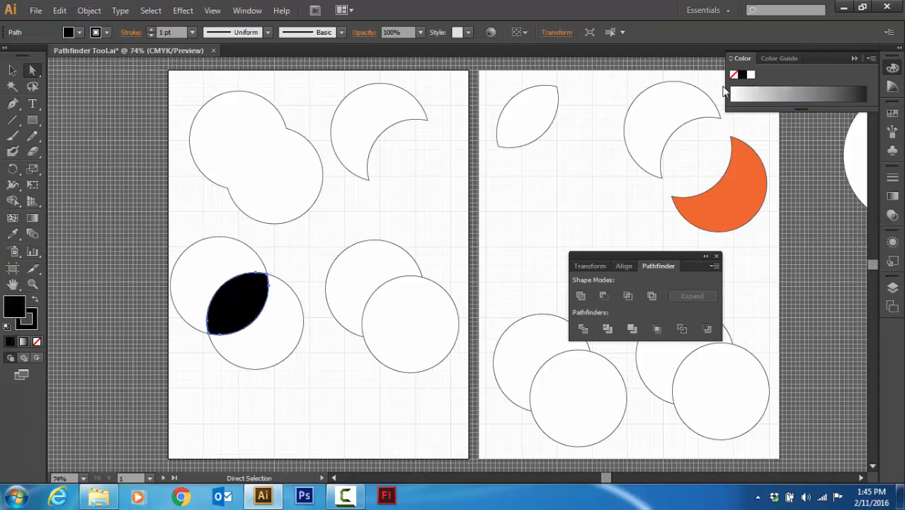
pyautogui.click(317, 361)
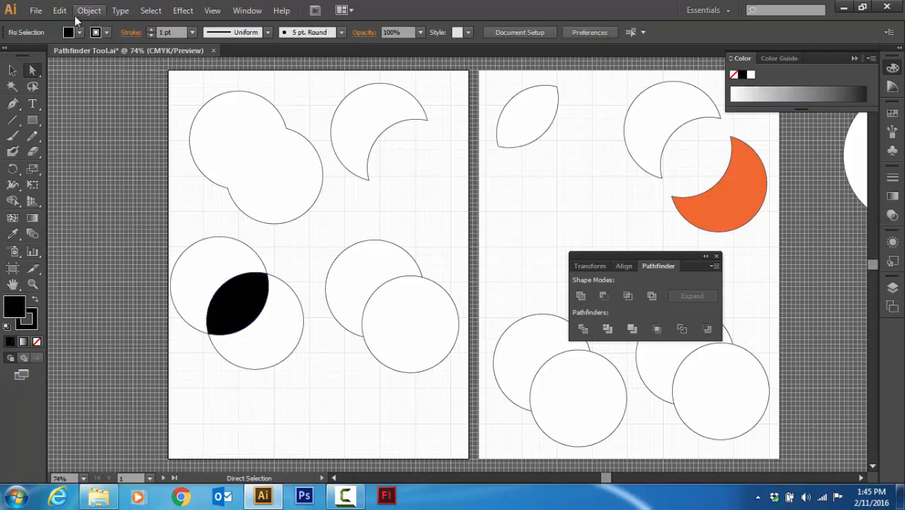
pyautogui.click(12, 70)
pyautogui.moveTo(206, 272)
pyautogui.mouseDown()
pyautogui.moveTo(207, 286)
pyautogui.moveTo(214, 273)
pyautogui.mouseUp()
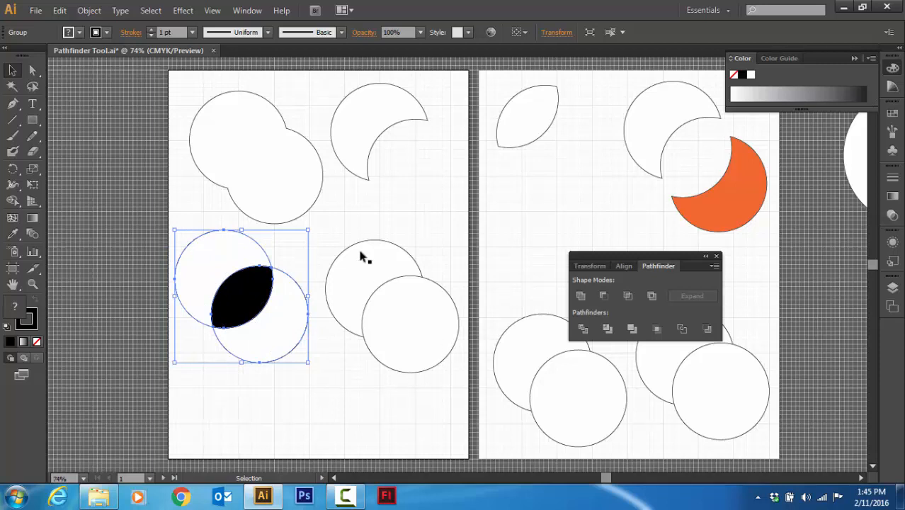
# - Apply Trim to the lower-right circle pair on the first artboard and reselect the trimmed group to show its outlines
pyautogui.moveTo(339, 231); pyautogui.dragTo(403, 326)
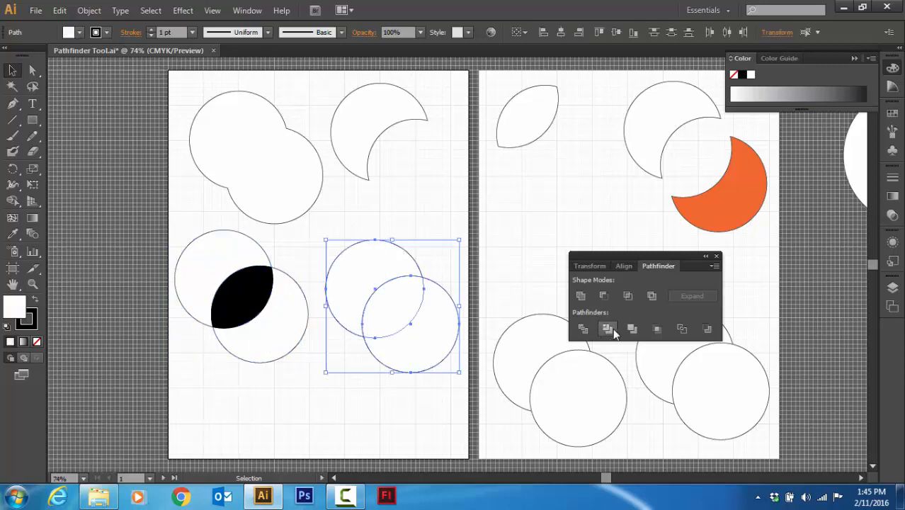
pyautogui.click(613, 333)
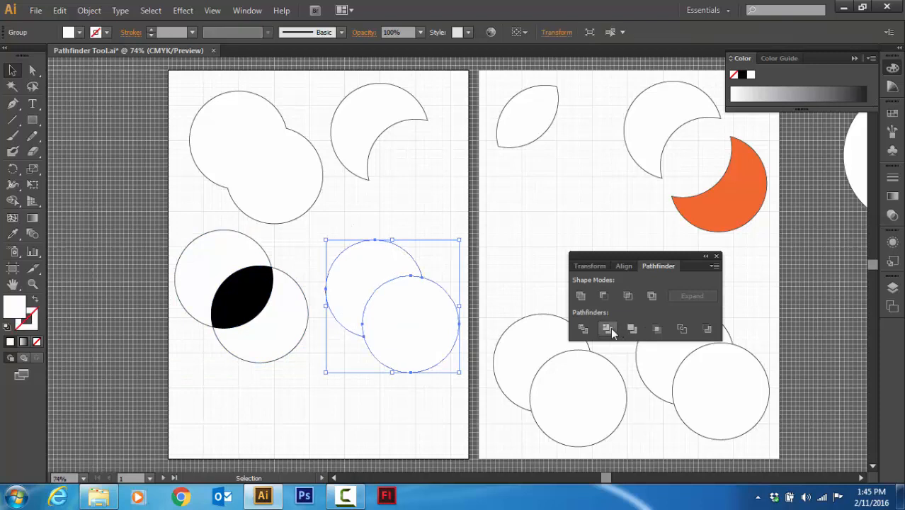
pyautogui.click(370, 393)
pyautogui.click(404, 349)
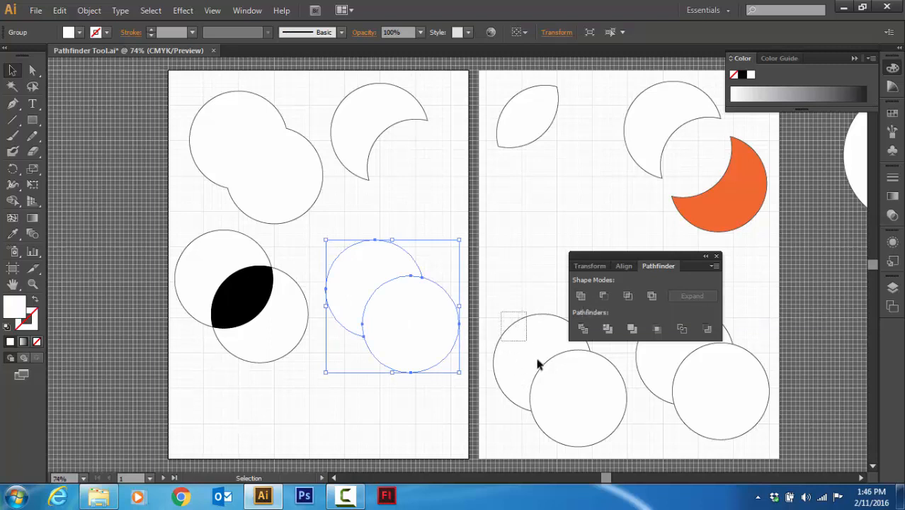
# - Apply Merge to the lower-left circle pair on the second artboard and select the united shape for comparison
pyautogui.click(554, 388)
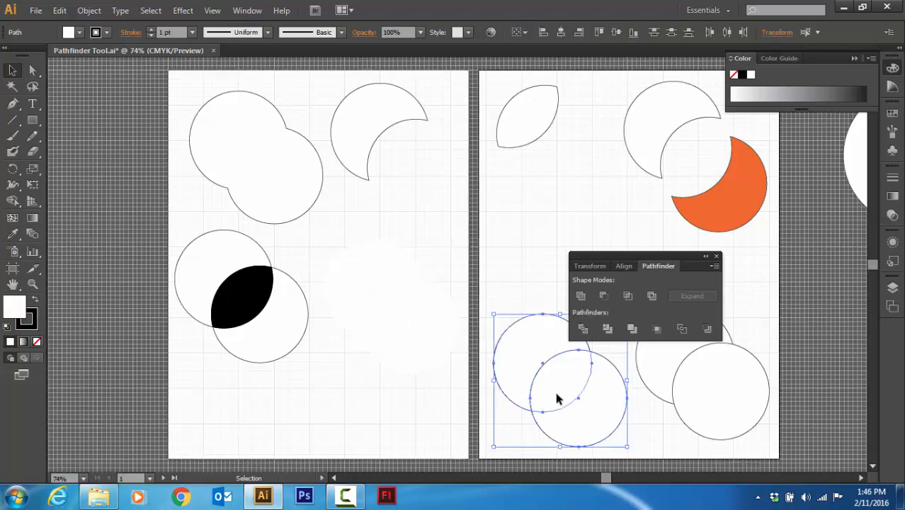
pyautogui.click(633, 329)
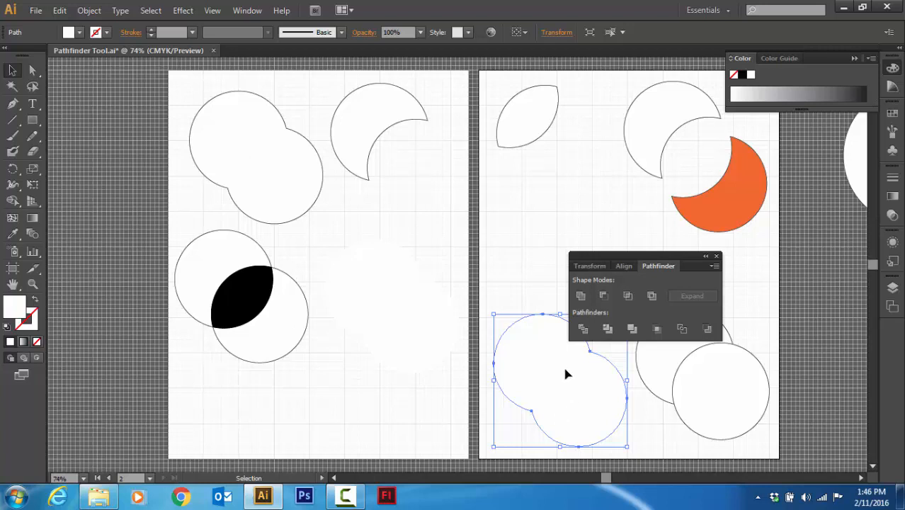
pyautogui.click(283, 153)
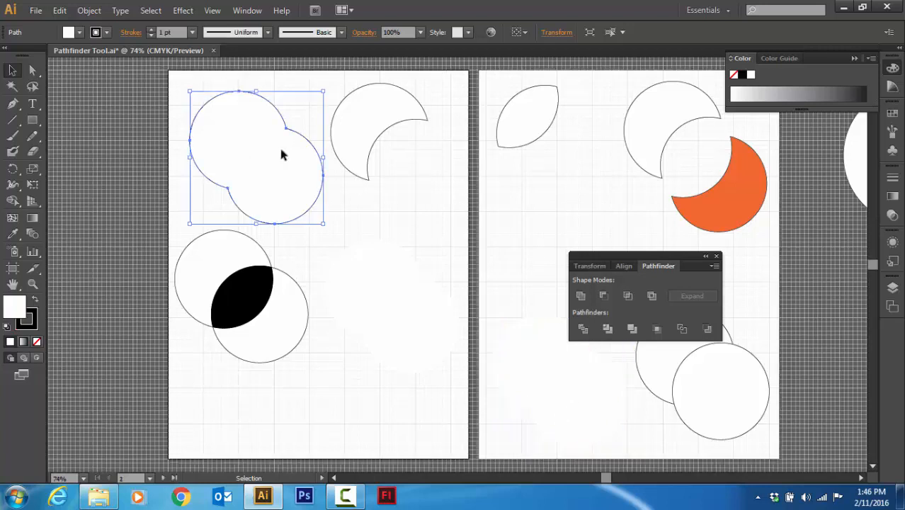
# - Give the merged shape at the lower left of the second artboard a black stroke
pyautogui.click(547, 387)
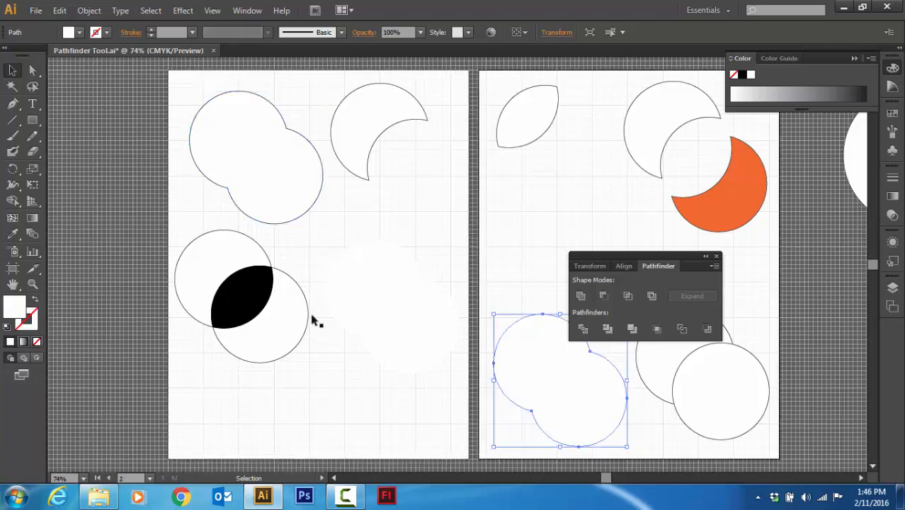
pyautogui.click(34, 324)
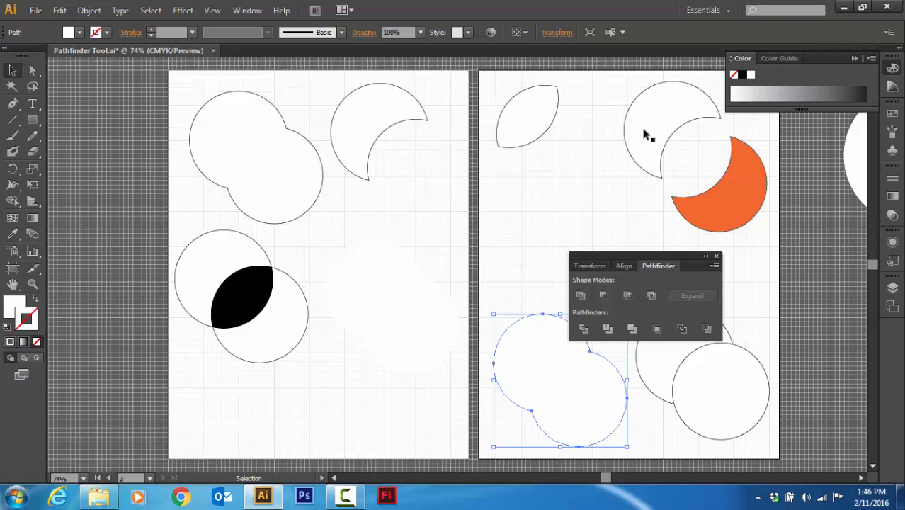
pyautogui.click(743, 75)
pyautogui.click(328, 365)
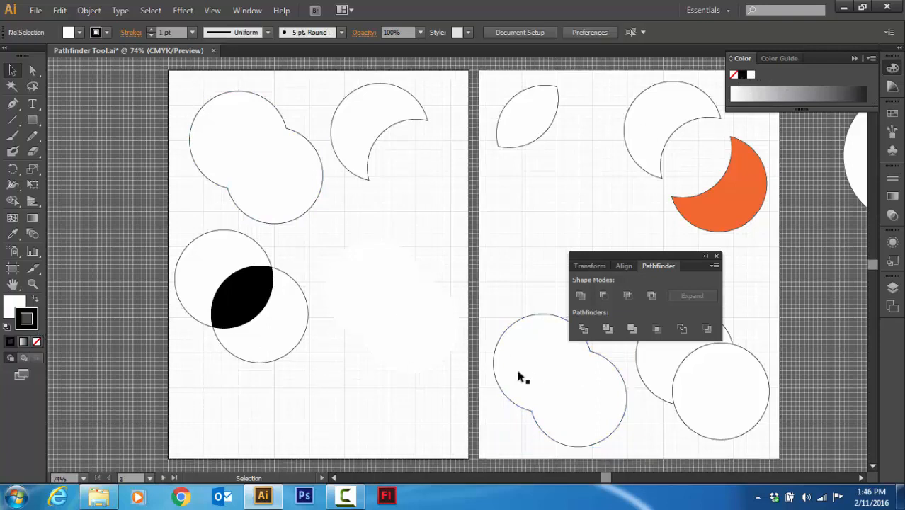
# - Try the Outline pathfinder on the lower-right circle pair of the second artboard, and undo it
pyautogui.moveTo(627, 356); pyautogui.dragTo(700, 386)
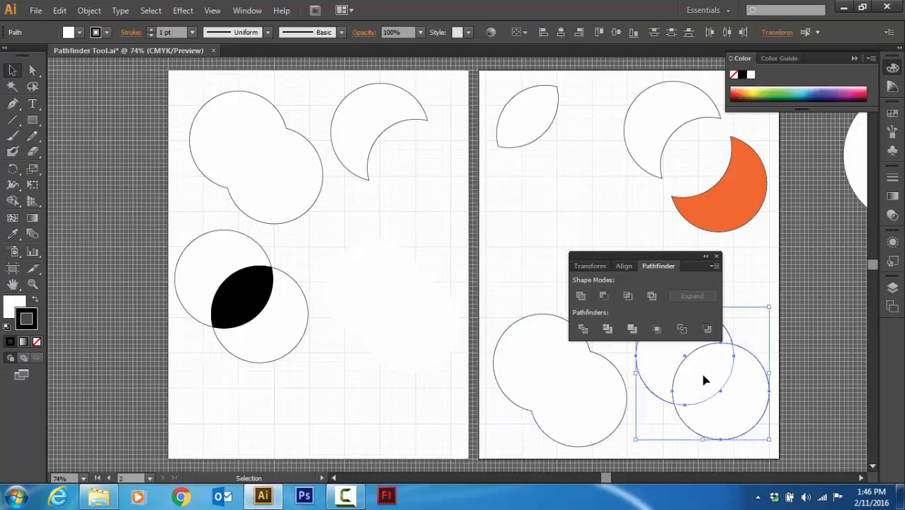
pyautogui.click(682, 331)
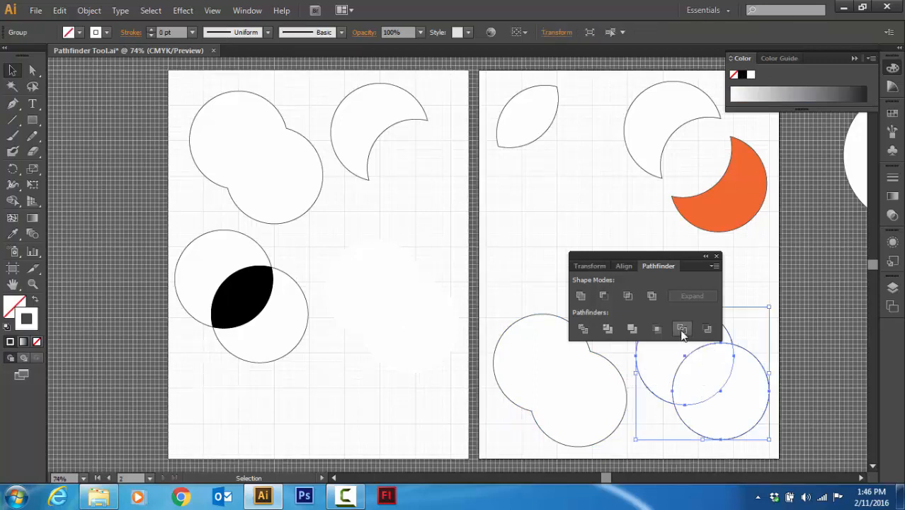
pyautogui.click(750, 279)
pyautogui.moveTo(746, 298); pyautogui.dragTo(720, 378)
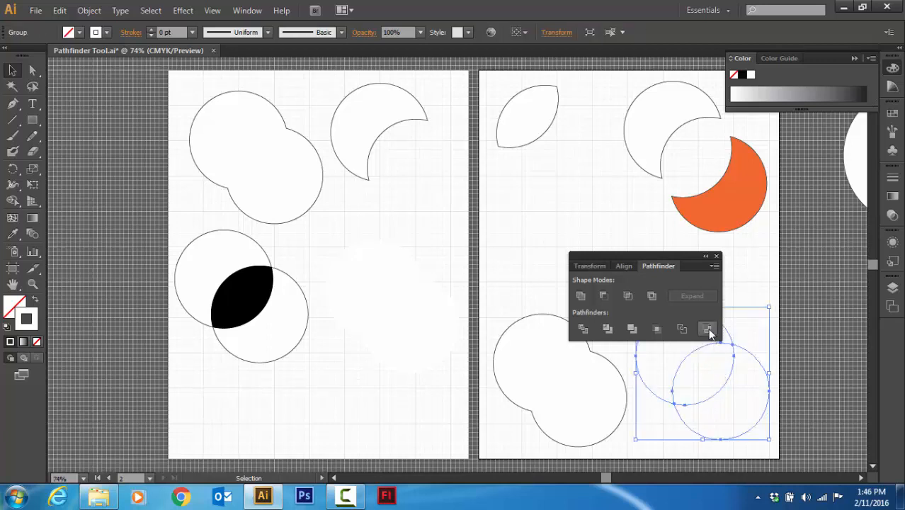
pyautogui.hotkey('ctrl', 'z')
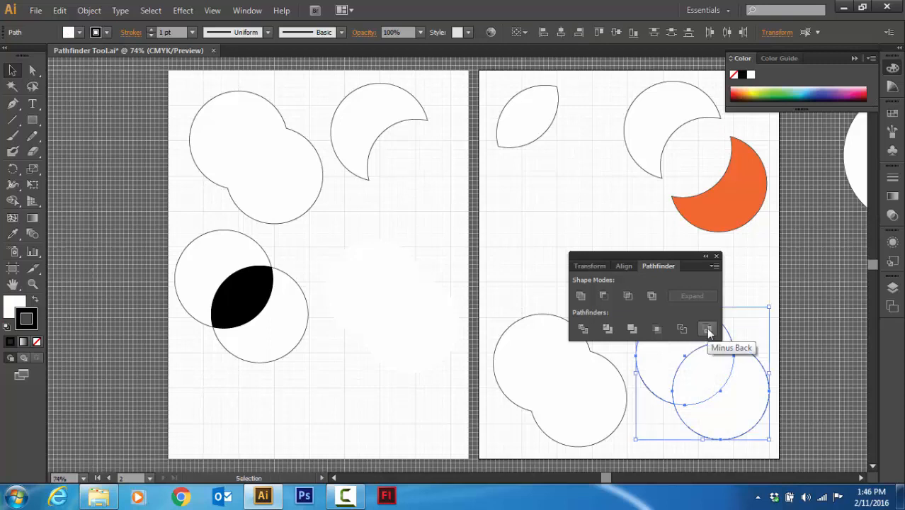
# - Apply Minus Back to the lower-right circle pair on the second artboard
pyautogui.click(708, 330)
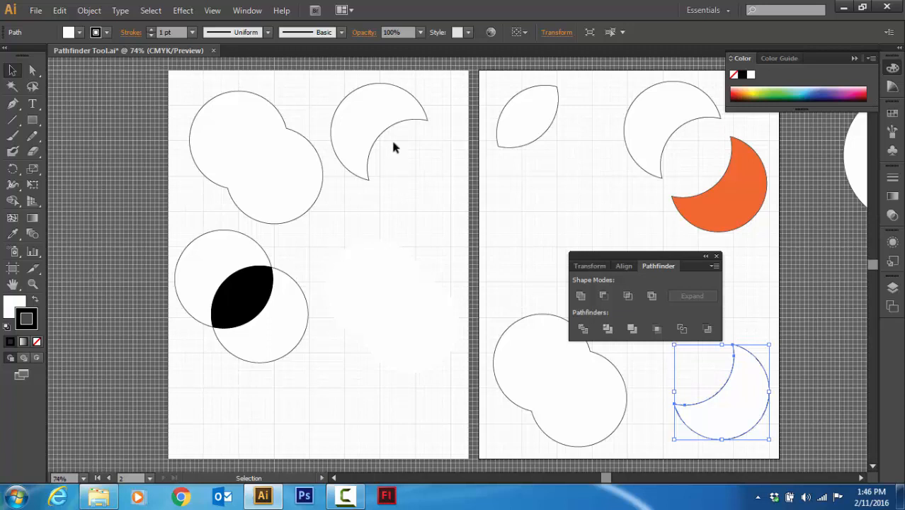
pyautogui.click(762, 329)
pyautogui.click(742, 422)
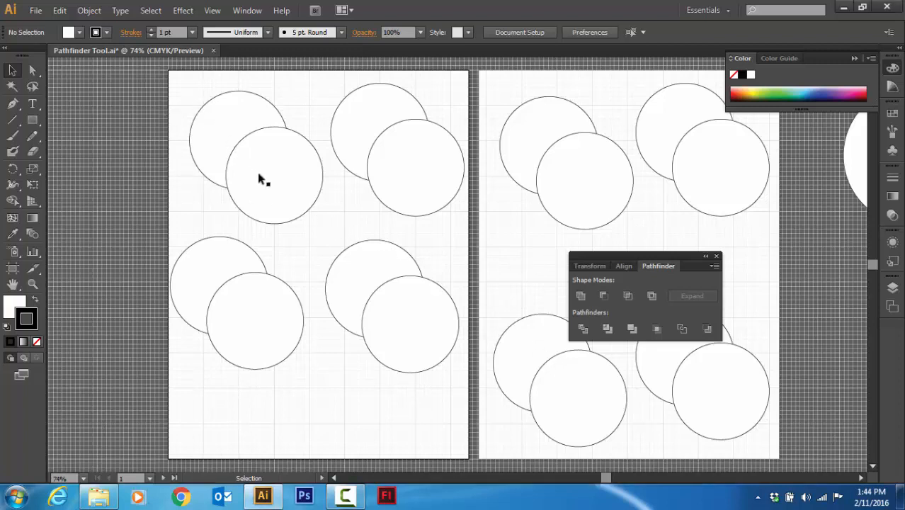
# - Unite the upper-left circle pair on the first artboard into a single shape
pyautogui.moveTo(193, 90); pyautogui.dragTo(272, 187)
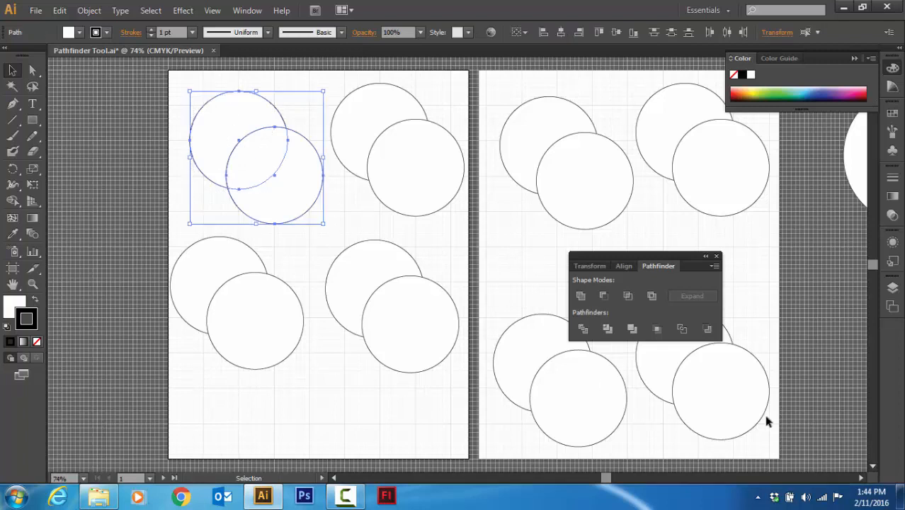
pyautogui.click(581, 298)
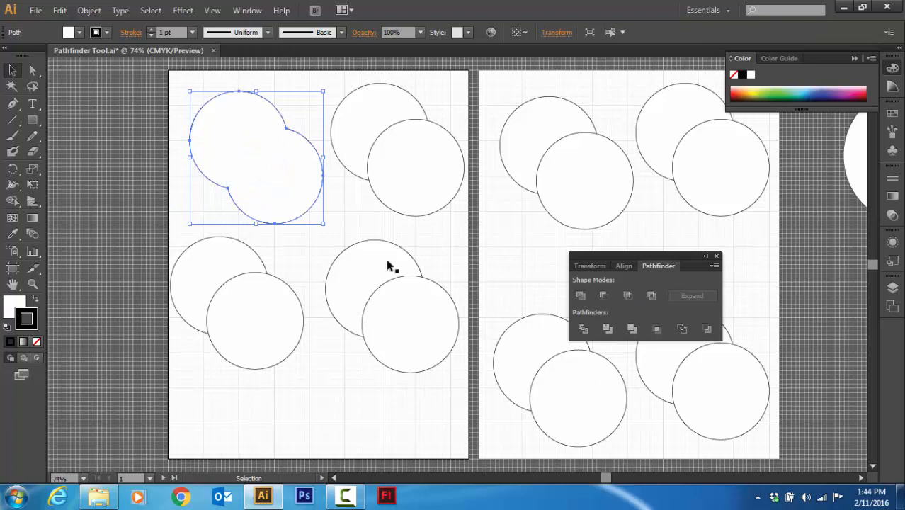
pyautogui.click(367, 218)
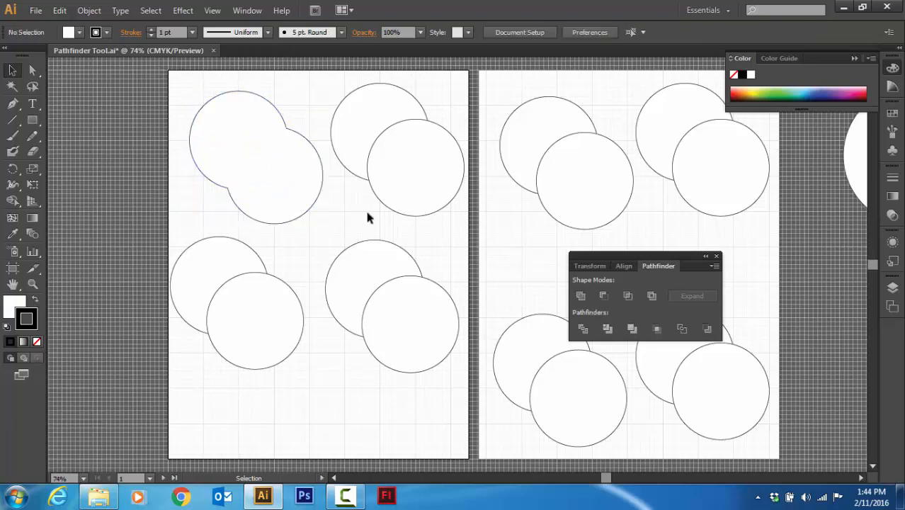
# - Apply Minus Front to the upper-right circle pair on the first artboard
pyautogui.moveTo(327, 93); pyautogui.dragTo(411, 159)
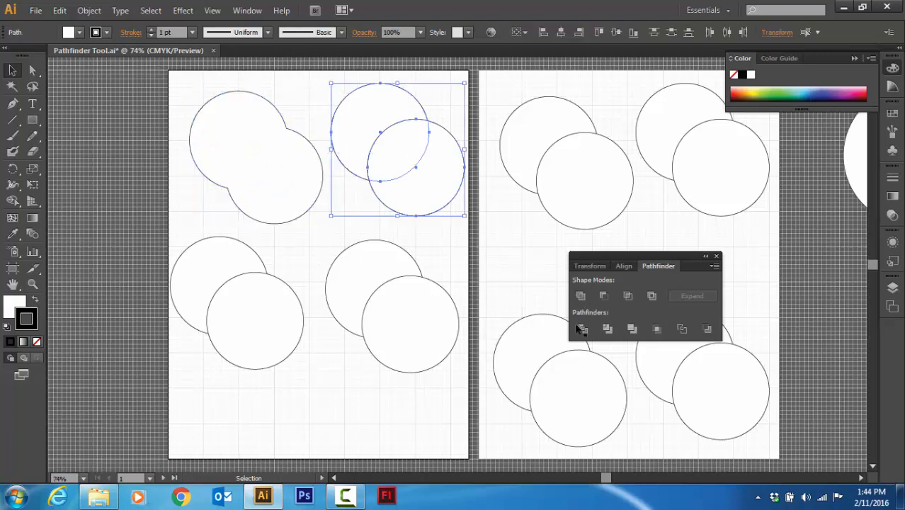
pyautogui.click(606, 297)
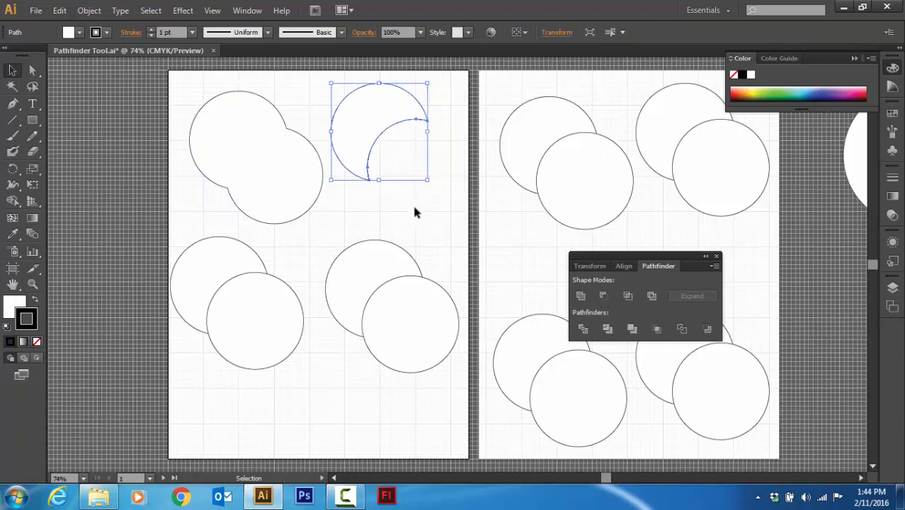
pyautogui.click(414, 212)
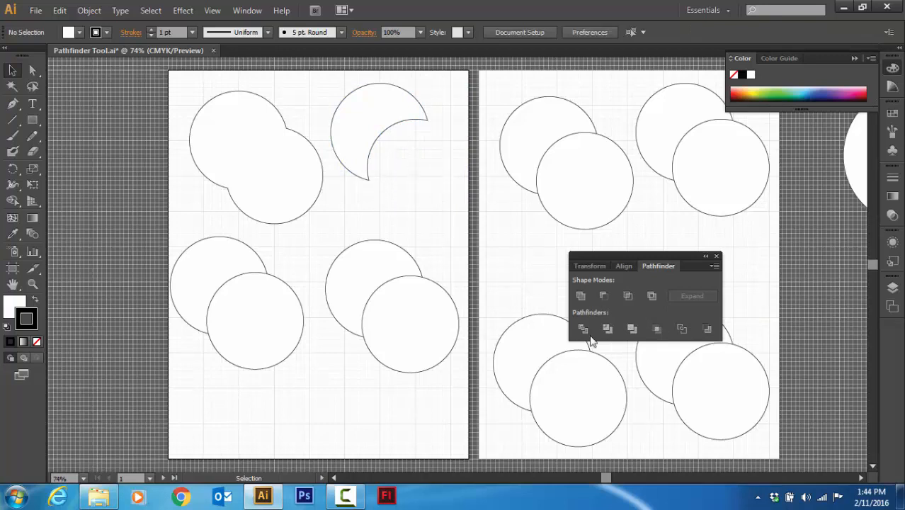
# - Intersect the upper-left circle pair on the second artboard and move the lens shape up toward the artboard's upper-left corner
pyautogui.moveTo(521, 96); pyautogui.dragTo(587, 202)
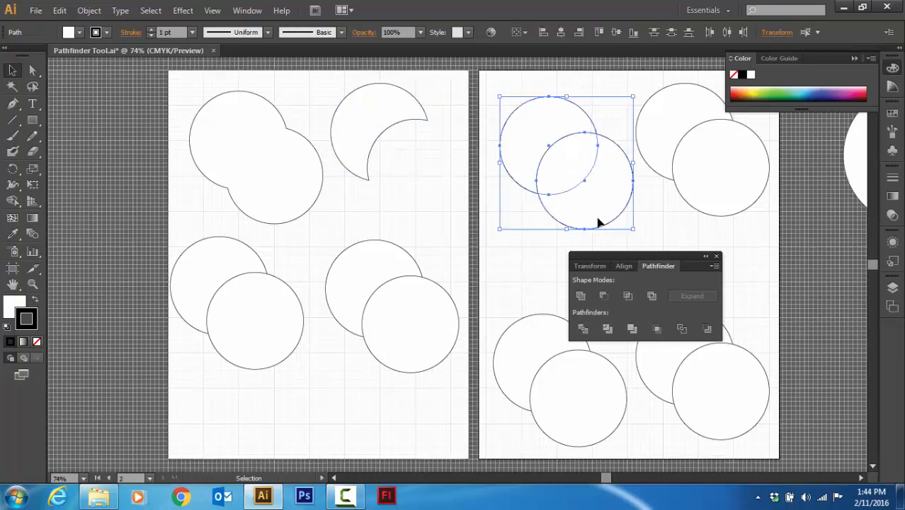
pyautogui.click(628, 297)
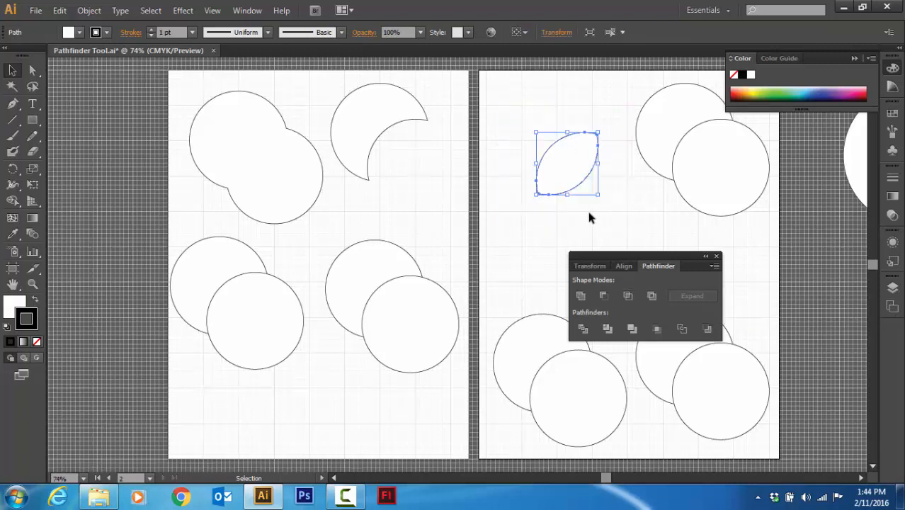
pyautogui.moveTo(576, 182); pyautogui.dragTo(535, 135)
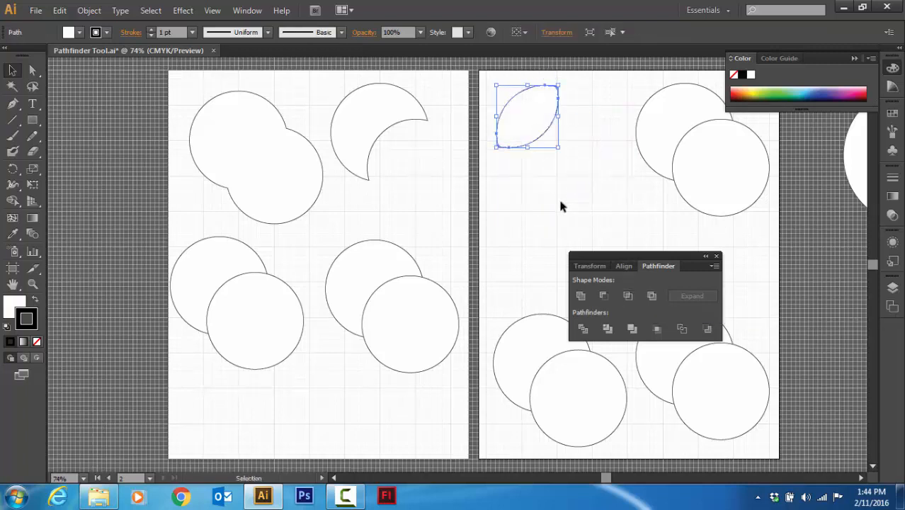
pyautogui.click(561, 205)
# - Apply Exclude to the upper-right circle pair on the second artboard
pyautogui.moveTo(624, 107); pyautogui.dragTo(718, 190)
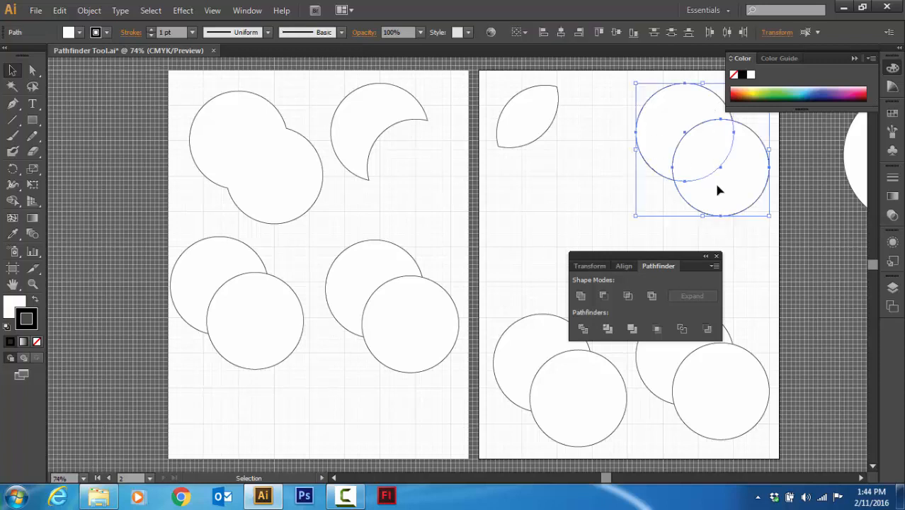
pyautogui.click(652, 297)
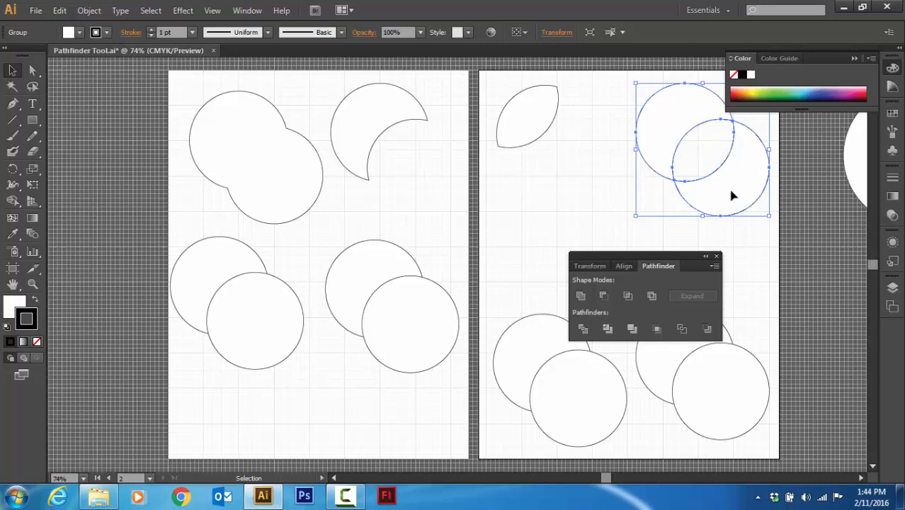
pyautogui.click(611, 194)
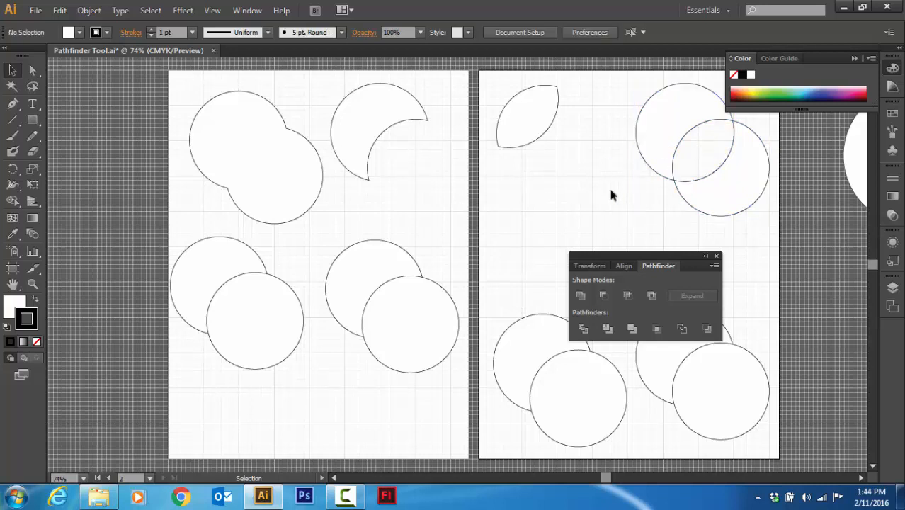
# - Give only the lower-right crescent of the excluded circle group an orange fill and a black stroke
pyautogui.click(32, 70)
pyautogui.click(742, 188)
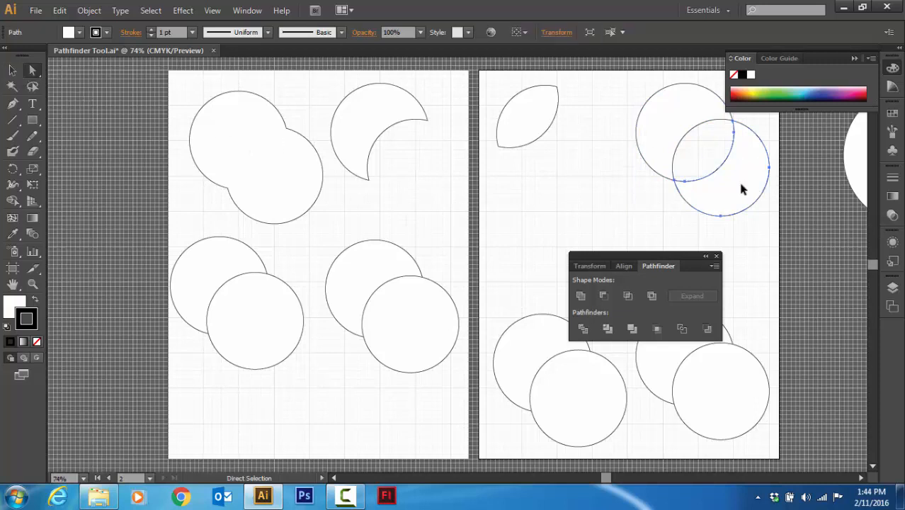
pyautogui.click(737, 89)
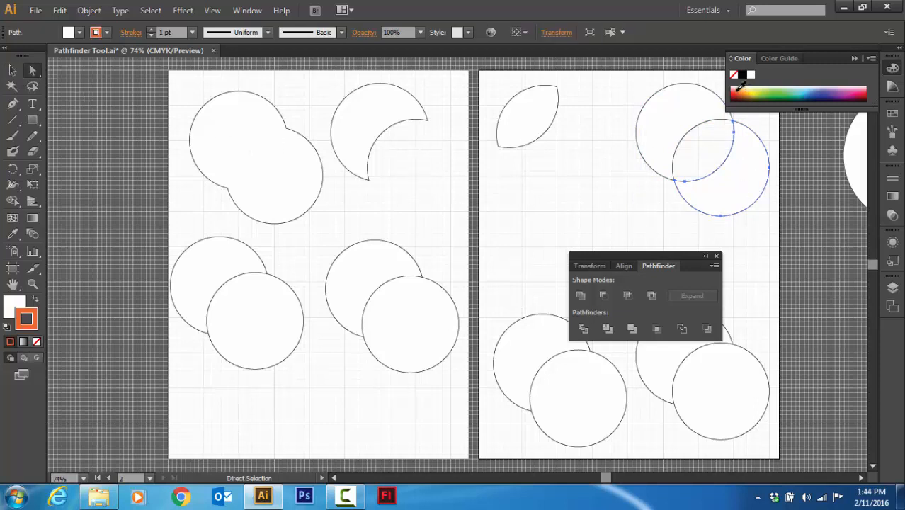
pyautogui.click(35, 299)
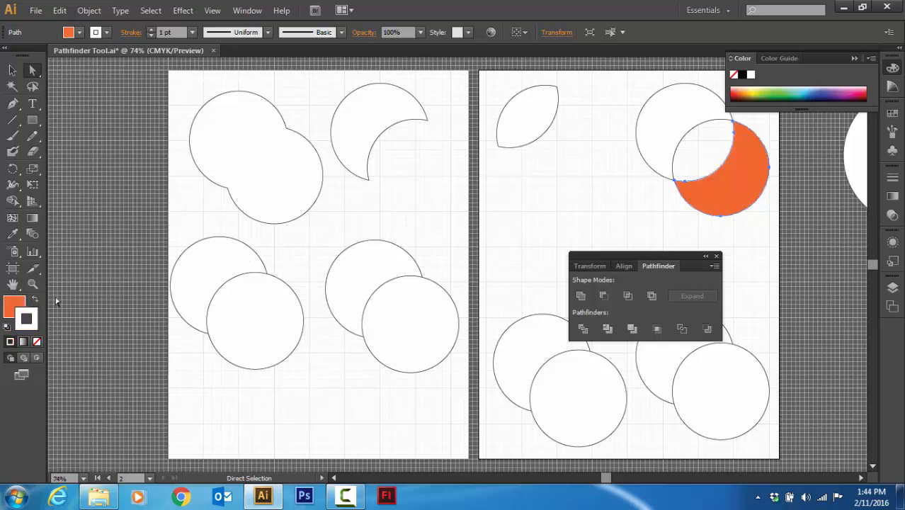
pyautogui.click(15, 307)
pyautogui.click(34, 327)
pyautogui.click(743, 75)
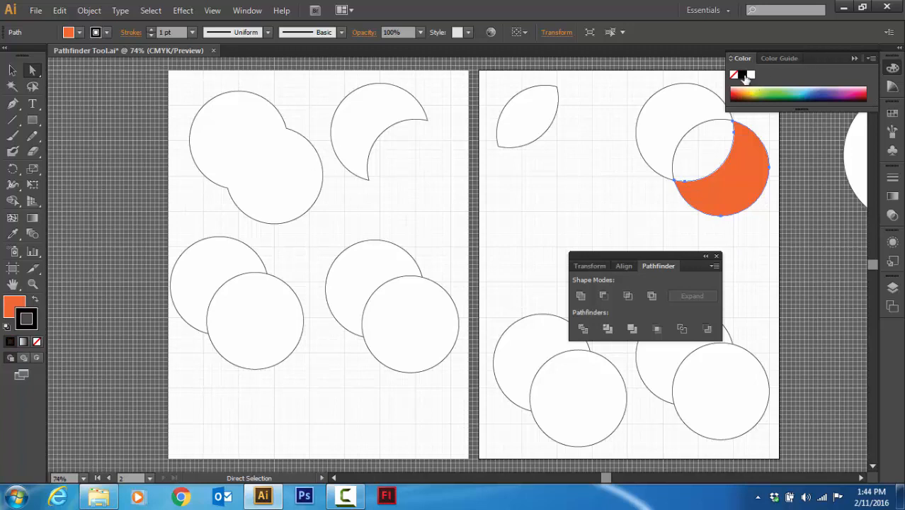
pyautogui.click(16, 305)
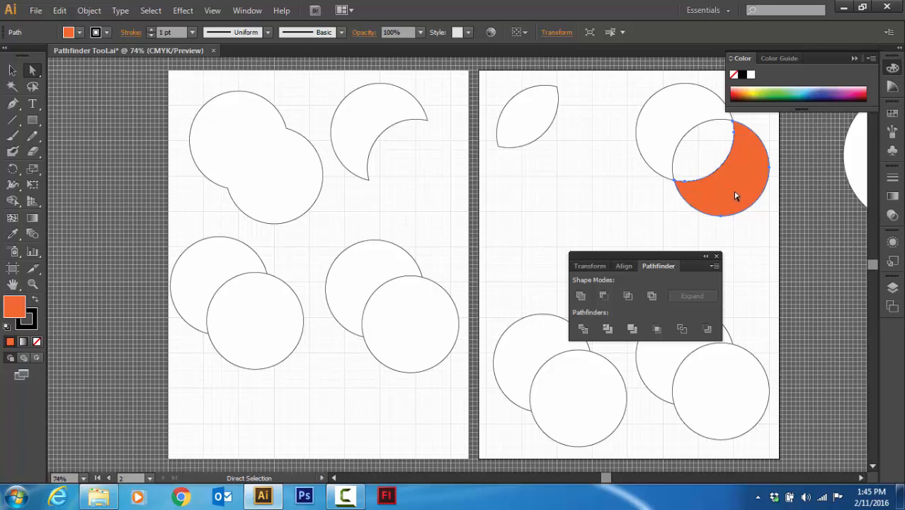
# - Pull the orange crescent down and right away from the other crescent, and shift the whole group slightly left
pyautogui.moveTo(731, 191); pyautogui.dragTo(741, 209)
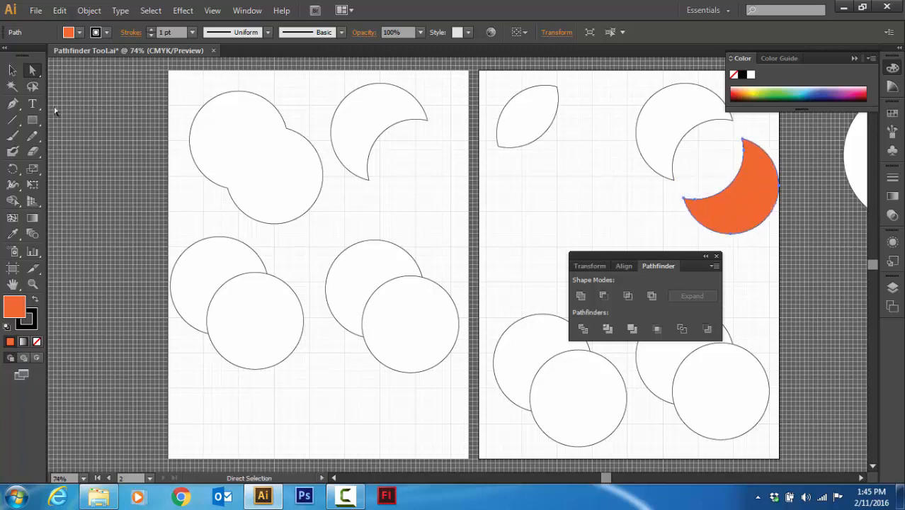
pyautogui.click(12, 70)
pyautogui.click(622, 209)
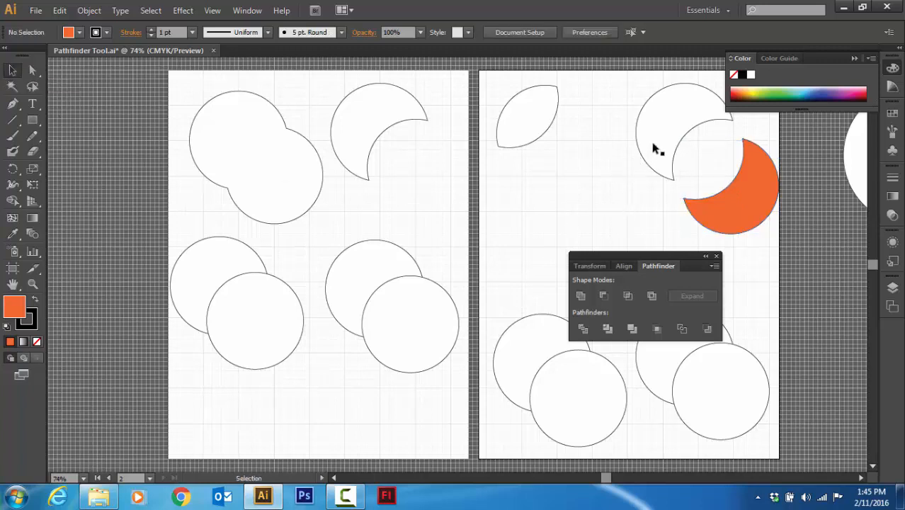
pyautogui.moveTo(654, 148)
pyautogui.mouseDown()
pyautogui.moveTo(621, 158)
pyautogui.moveTo(653, 144)
pyautogui.mouseUp()
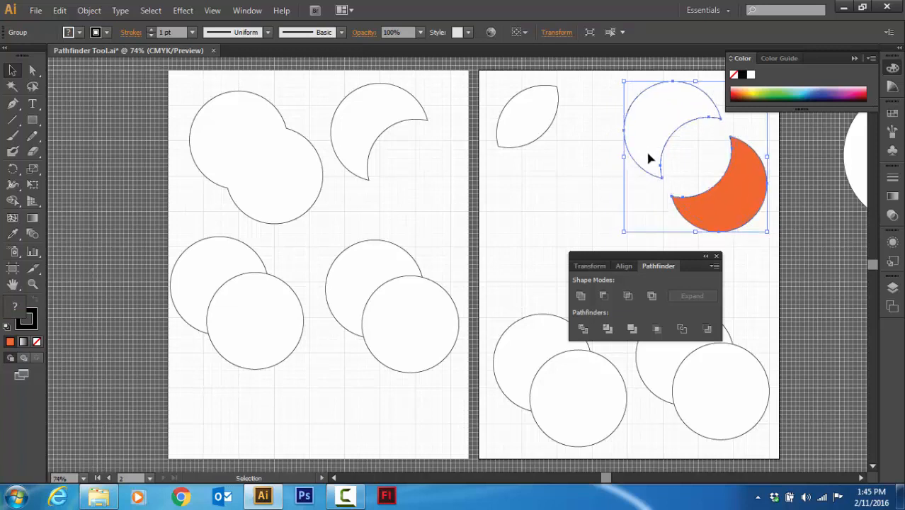
# - Try moving the white crescent of the excluded group to the left on its own, and undo the move
pyautogui.press('ctrl')
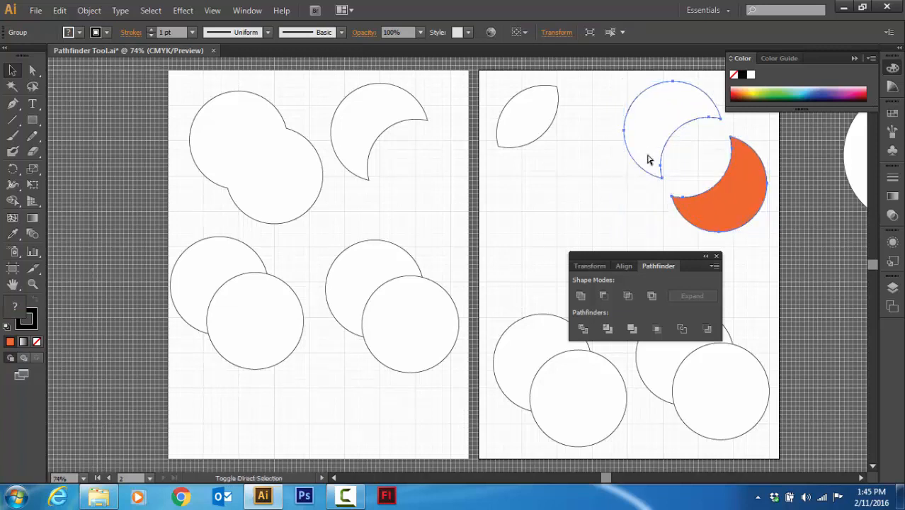
pyautogui.click(649, 148)
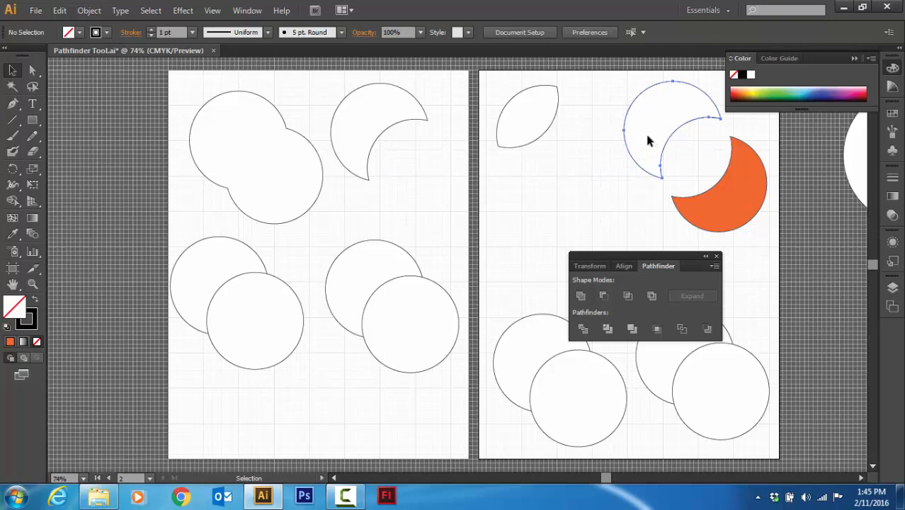
pyautogui.moveTo(649, 142)
pyautogui.mouseDown()
pyautogui.moveTo(622, 155)
pyautogui.moveTo(639, 139)
pyautogui.mouseUp()
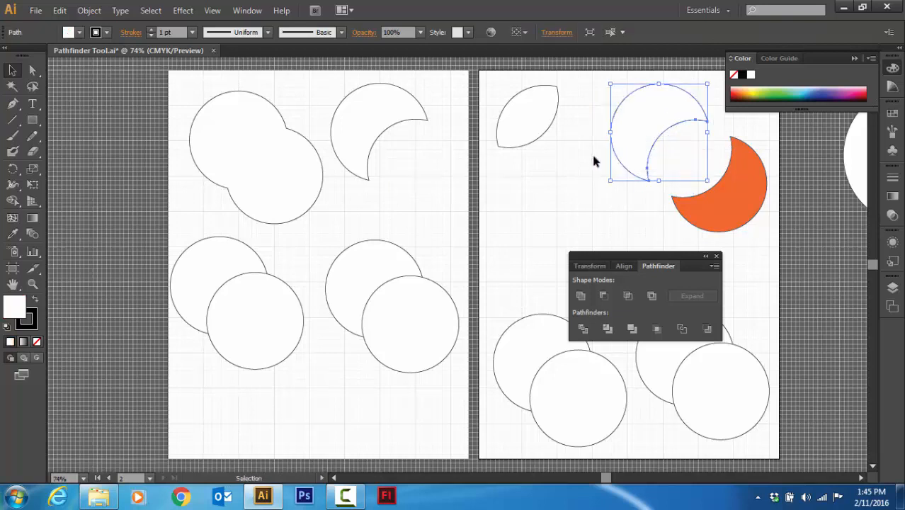
pyautogui.press('ctrl')
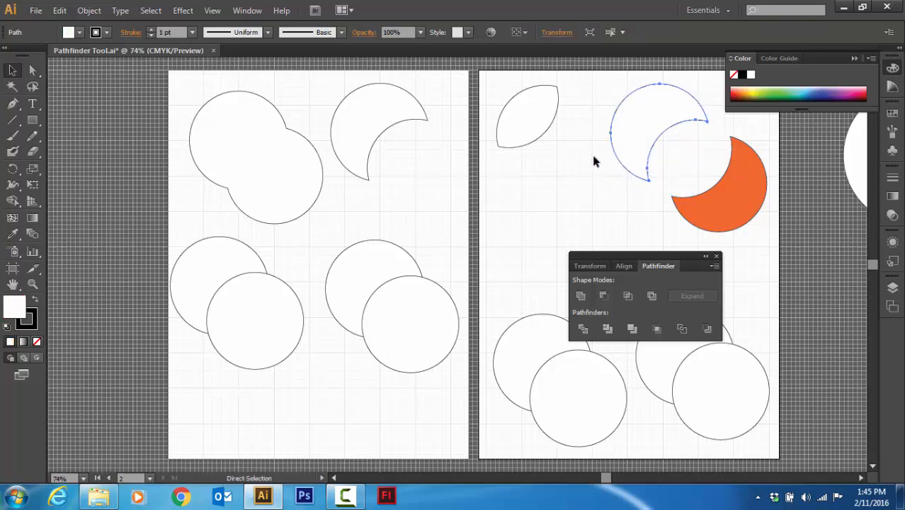
pyautogui.hotkey('ctrl', 'z')
pyautogui.hotkey('ctrl', 'z')
pyautogui.hotkey('ctrl', 'z')
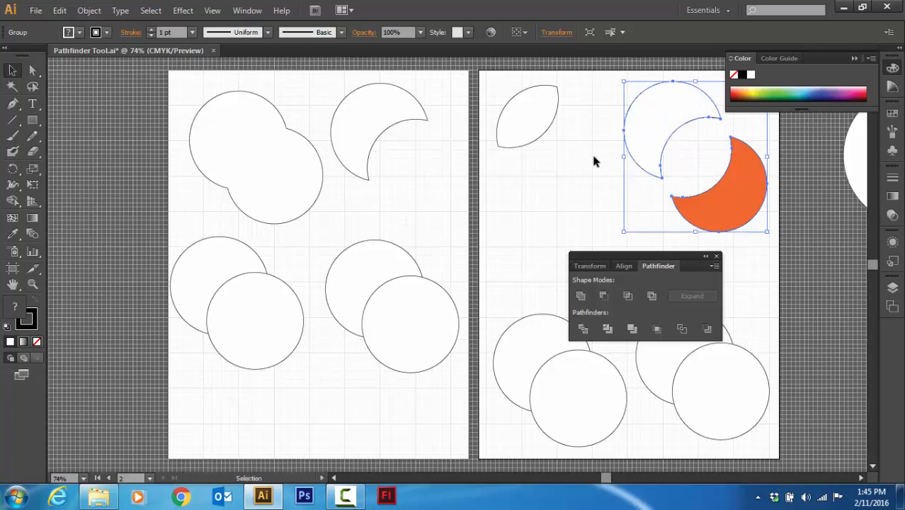
# - Apply Divide to the lower-left circle pair on the first artboard
pyautogui.click(567, 207)
pyautogui.moveTo(172, 249); pyautogui.dragTo(241, 347)
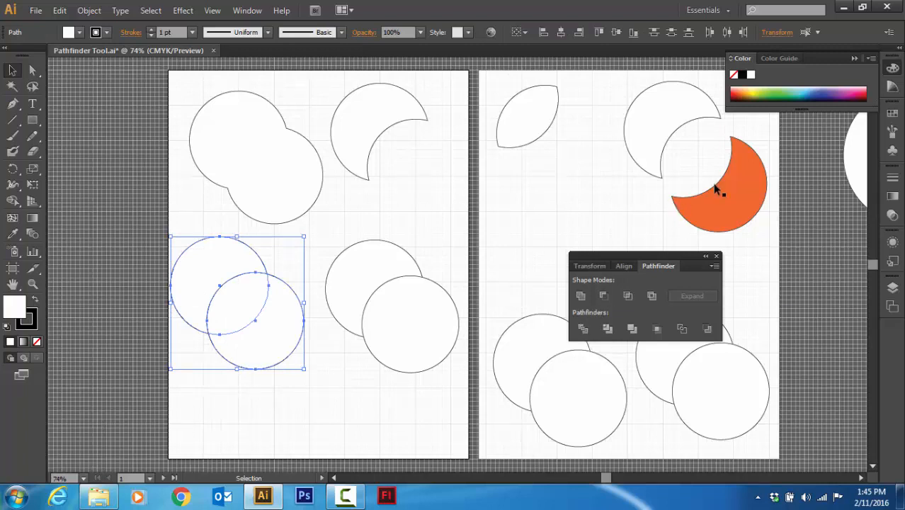
pyautogui.click(582, 328)
pyautogui.click(259, 420)
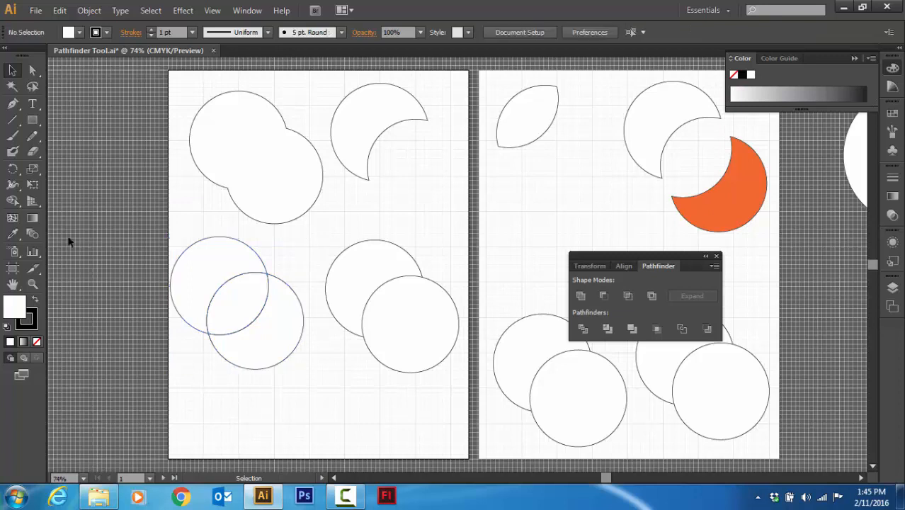
# - Fill only the overlap of the divided circles with black, and move the whole group slightly up and right
pyautogui.click(32, 70)
pyautogui.click(250, 304)
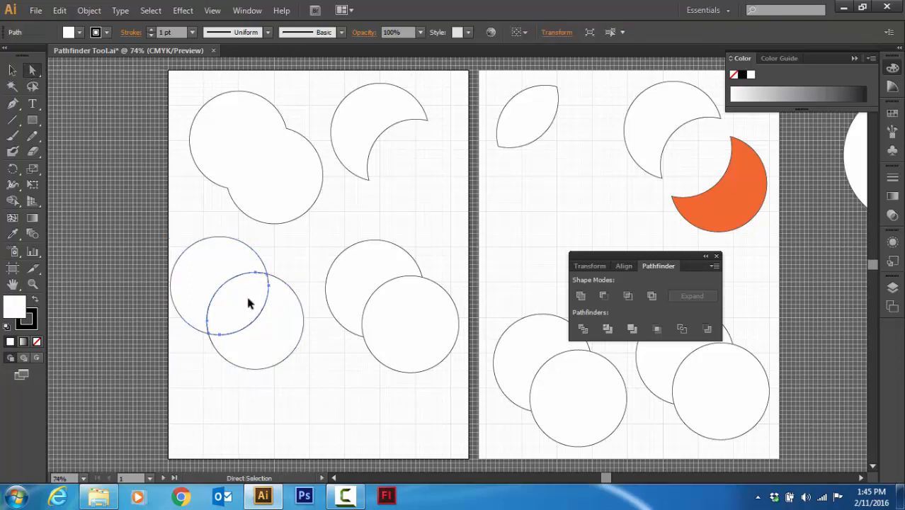
pyautogui.click(742, 75)
pyautogui.click(316, 369)
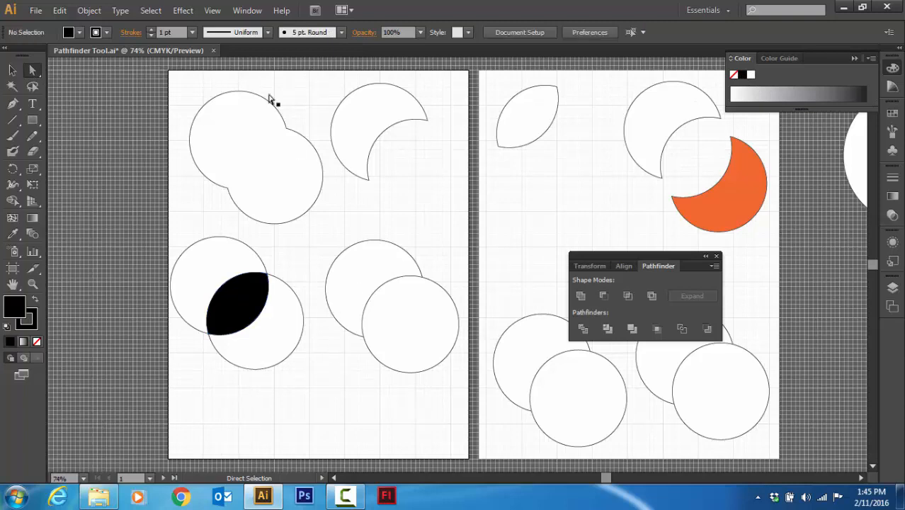
pyautogui.click(35, 10)
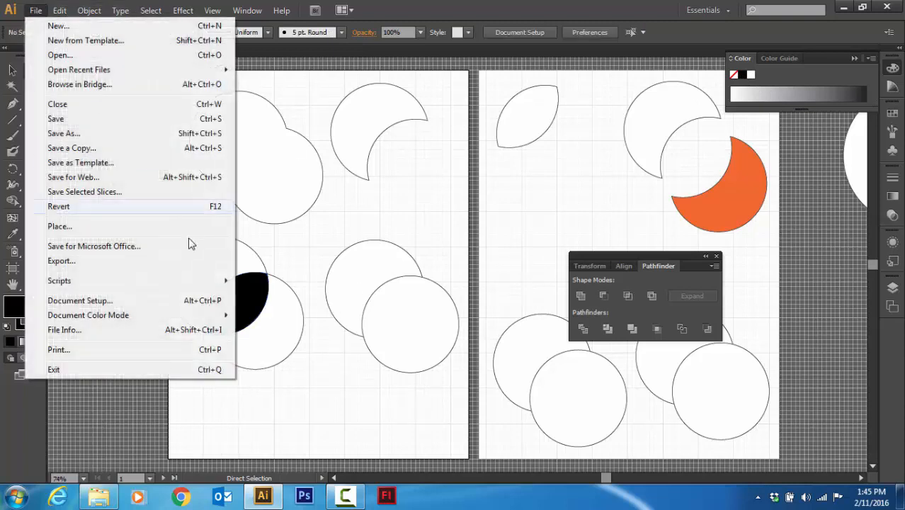
pyautogui.click(305, 439)
pyautogui.click(12, 70)
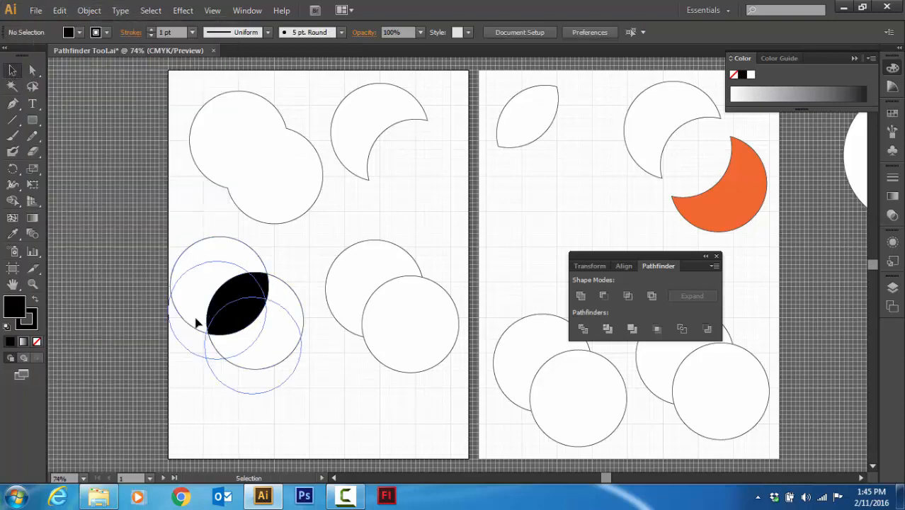
pyautogui.moveTo(210, 284); pyautogui.dragTo(216, 275)
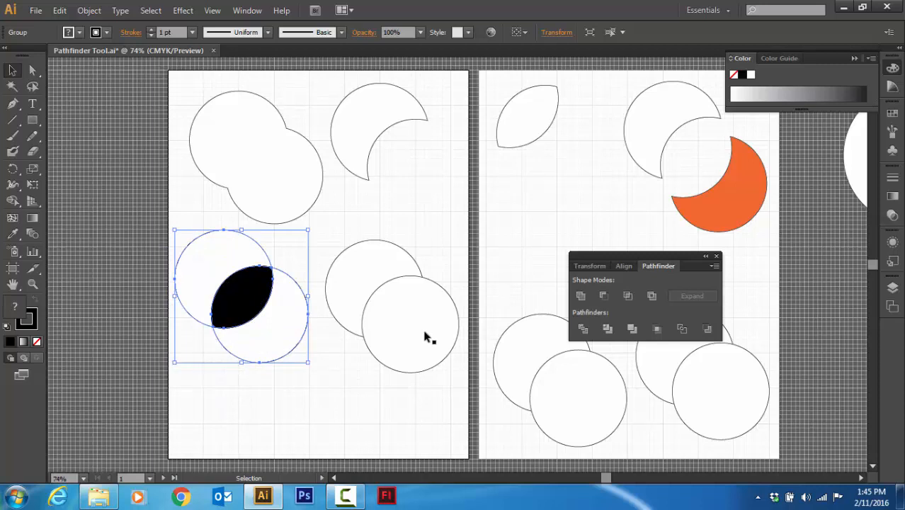
# - Apply Trim to the lower-right circle pair on the first artboard and reselect the trimmed group to inspect its outlines
pyautogui.moveTo(342, 235); pyautogui.dragTo(401, 323)
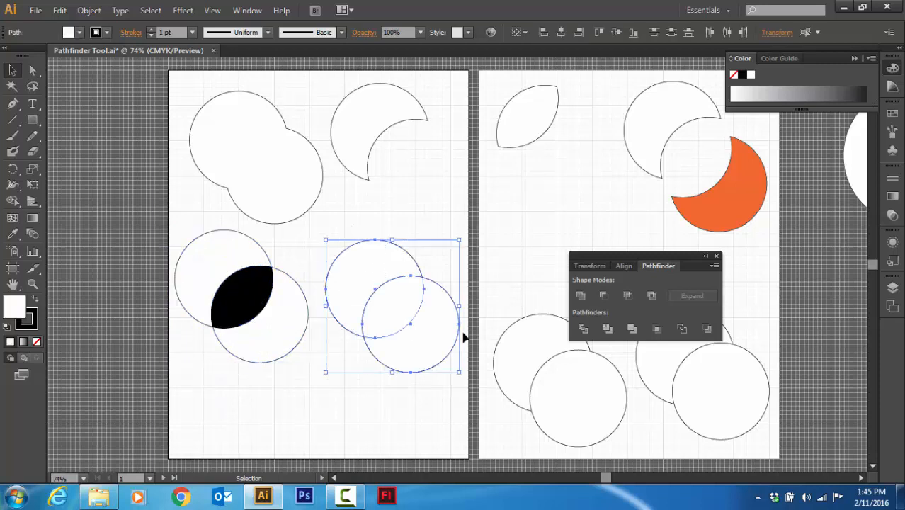
pyautogui.click(607, 329)
pyautogui.click(374, 401)
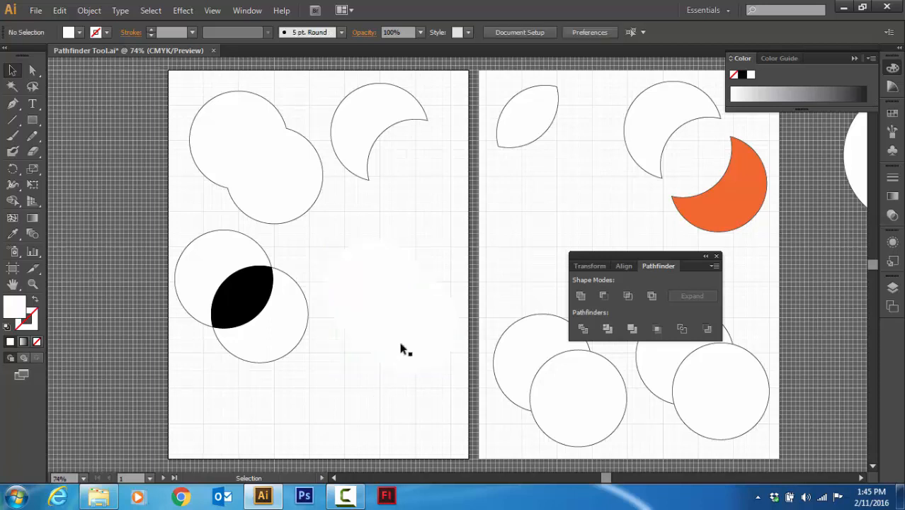
pyautogui.click(401, 347)
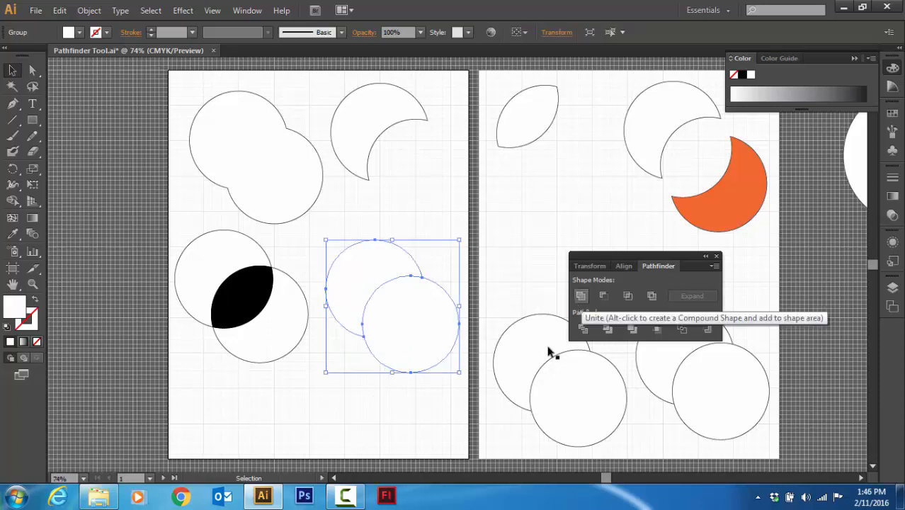
# - Apply Merge to the lower-left circle pair on the second artboard and give the merged shape a black stroke
pyautogui.click(555, 390)
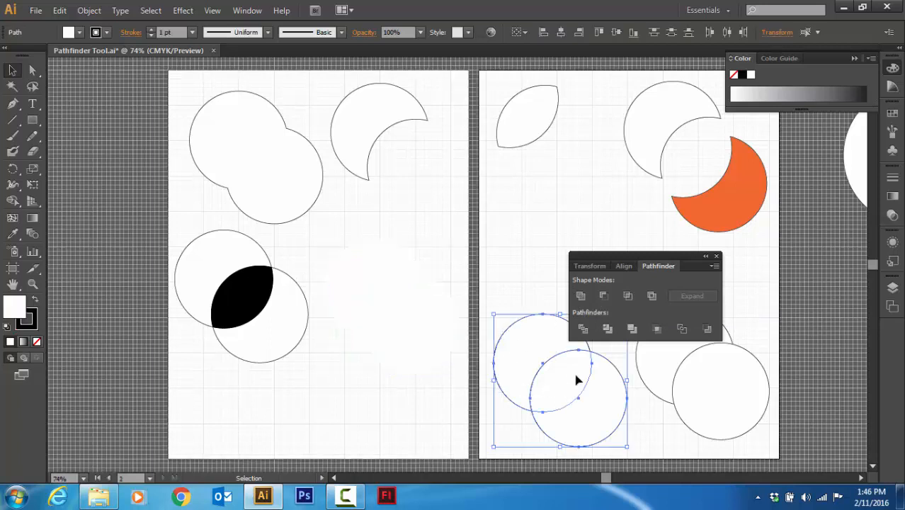
pyautogui.click(632, 329)
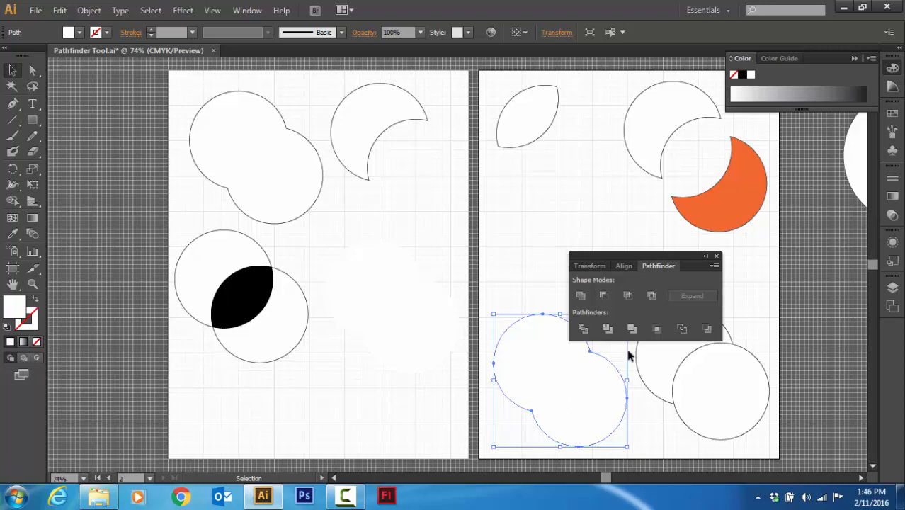
pyautogui.hotkey('ctrl', 'z')
pyautogui.hotkey('ctrl', 'shift', 'z')
pyautogui.click(35, 325)
pyautogui.click(742, 76)
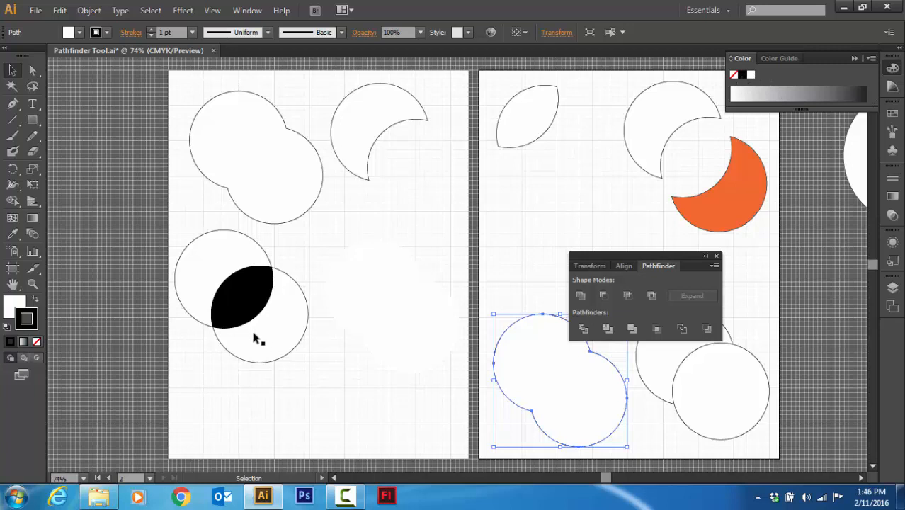
pyautogui.click(369, 367)
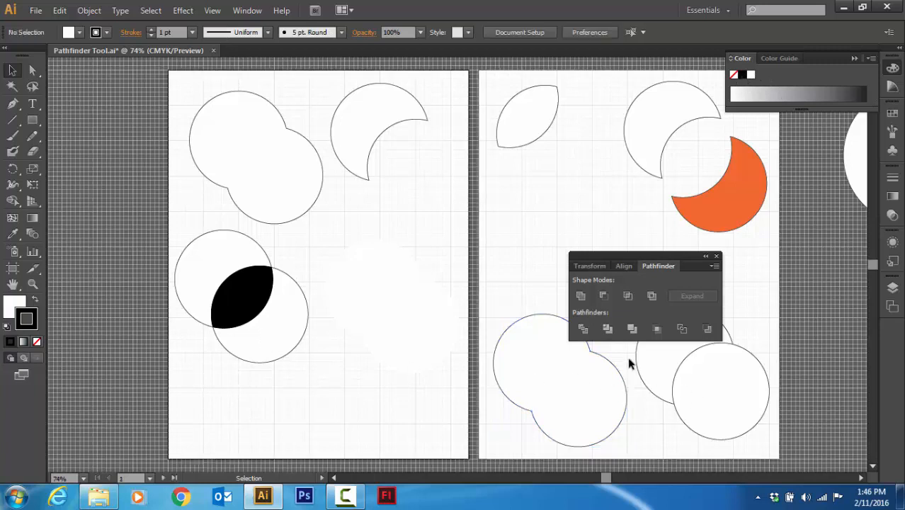
# - Try Outline on the lower-right circle pair of the second artboard, and undo it
pyautogui.moveTo(627, 356); pyautogui.dragTo(702, 391)
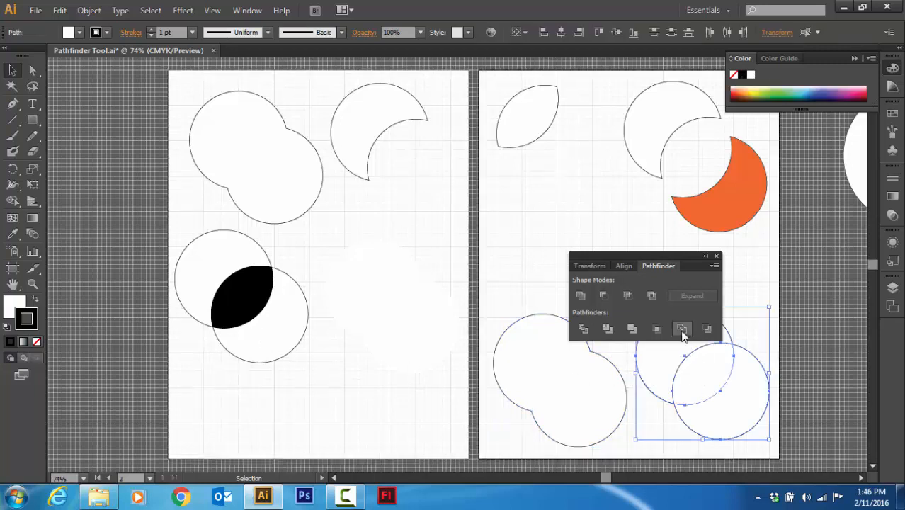
pyautogui.click(682, 330)
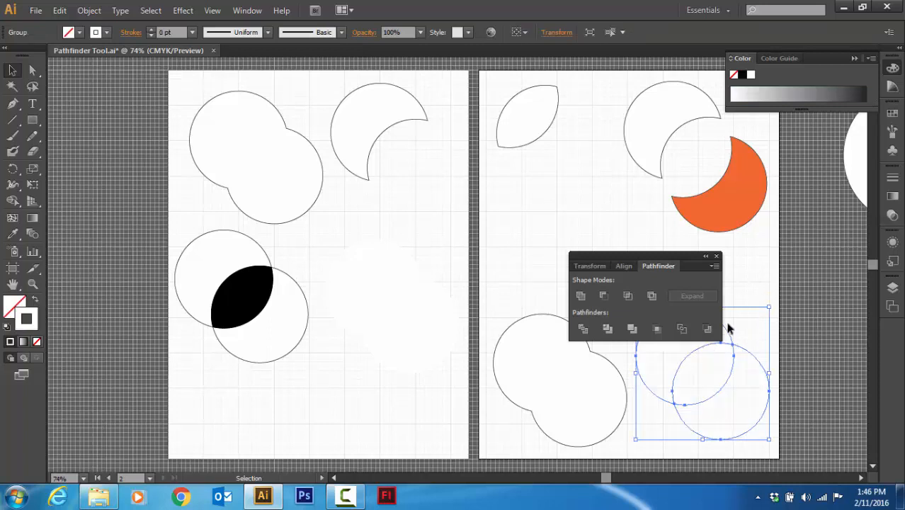
pyautogui.moveTo(744, 301); pyautogui.dragTo(721, 362)
pyautogui.hotkey('ctrl', 'z')
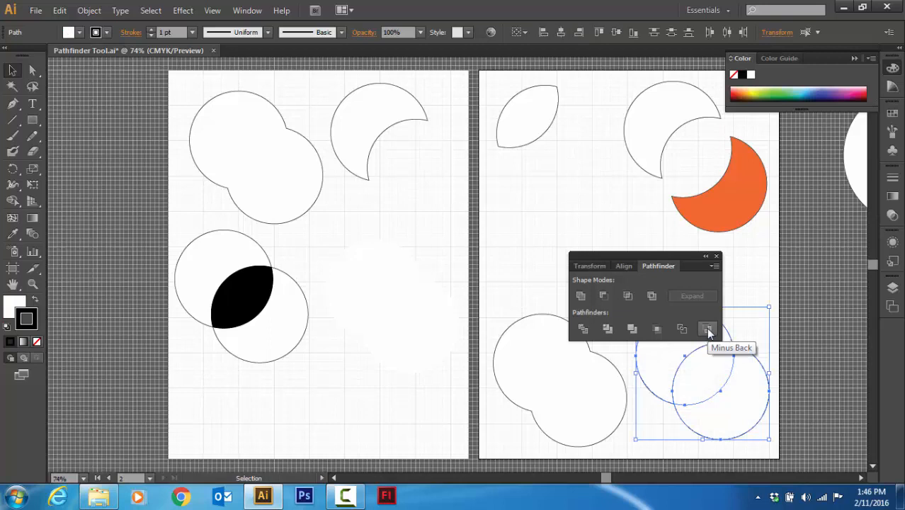
# - Apply Minus Back to the lower-right circle pair on the second artboard and reselect the remaining crescent
pyautogui.click(708, 329)
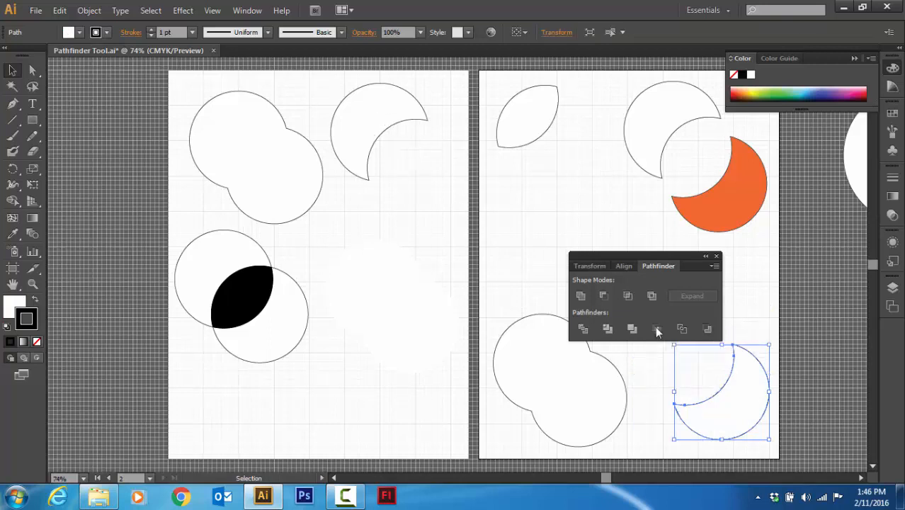
pyautogui.click(763, 320)
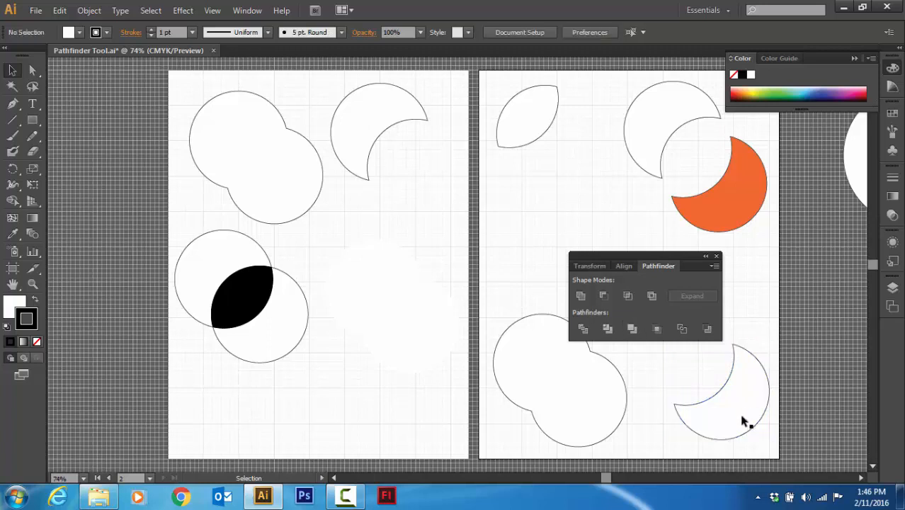
pyautogui.click(742, 423)
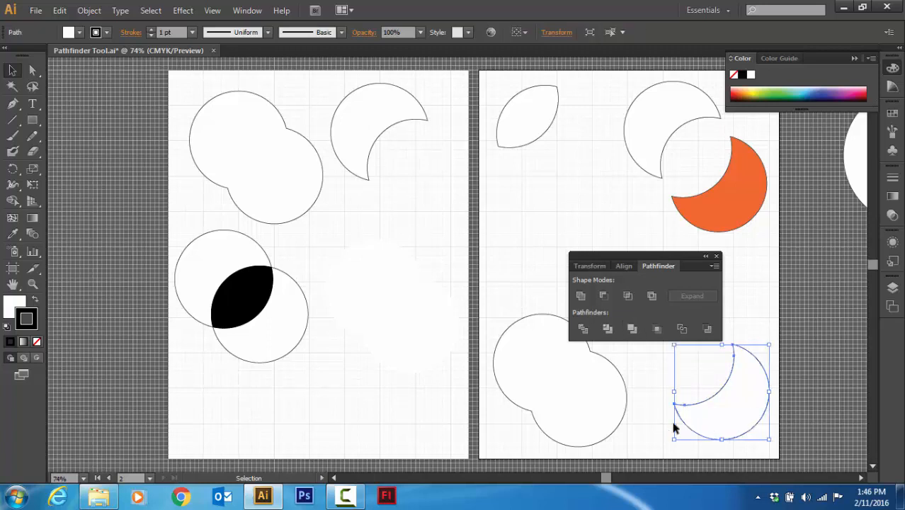